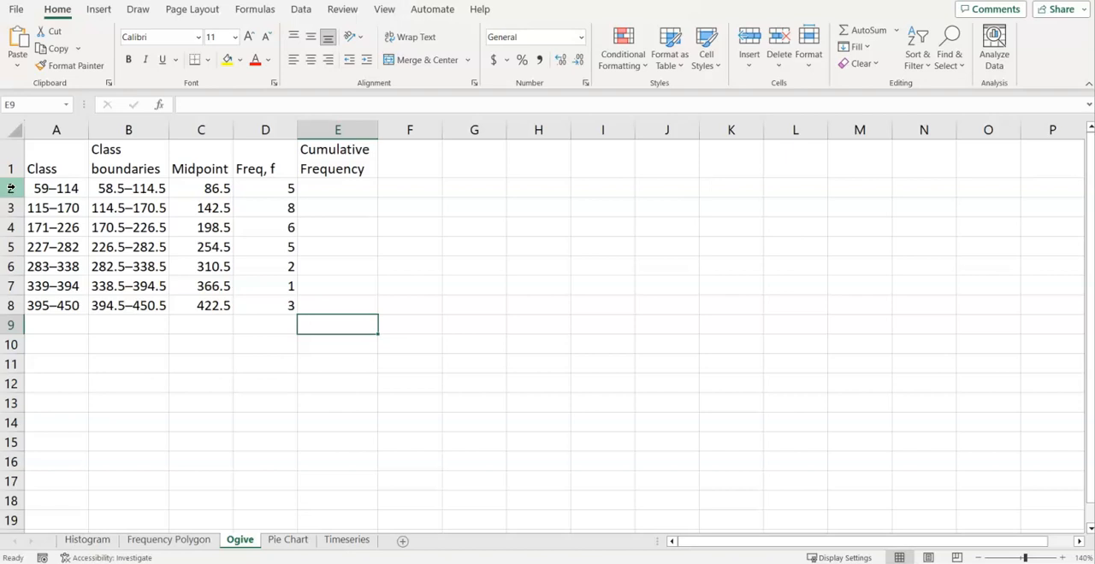
Insert a blank row above the 59–114 class and enter 0 for its frequency in D2 and cumulative frequency in E2
right_click(10, 188)
left_click(51, 333)
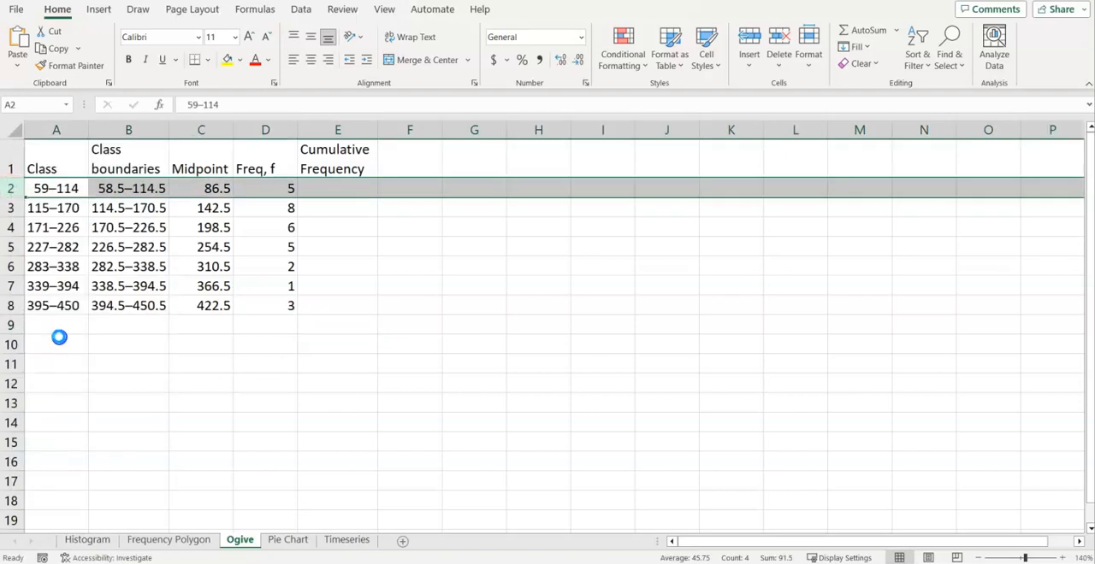
left_click(255, 188)
type("0")
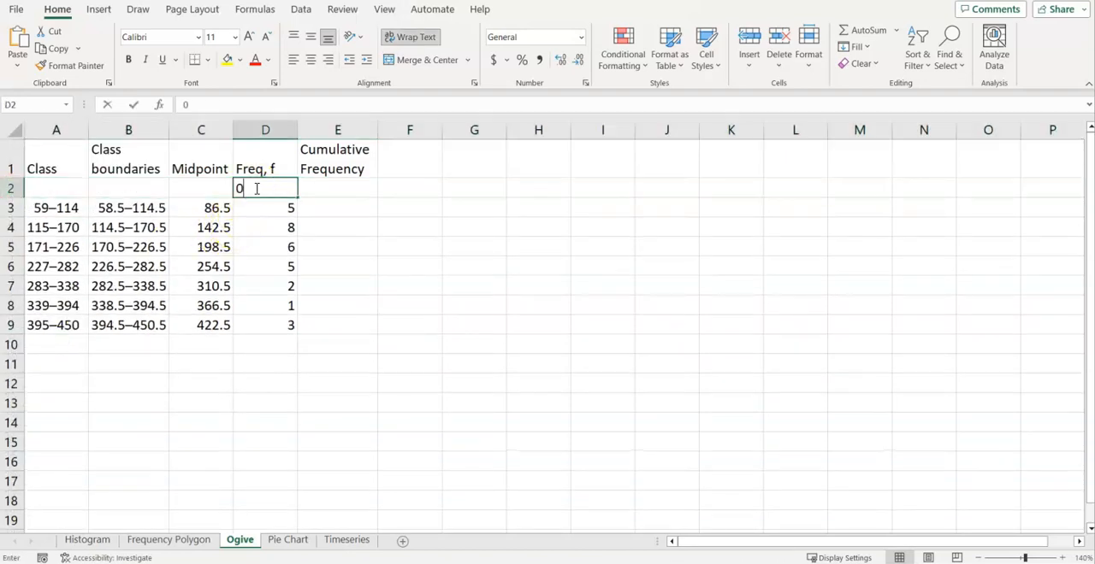
key("Tab")
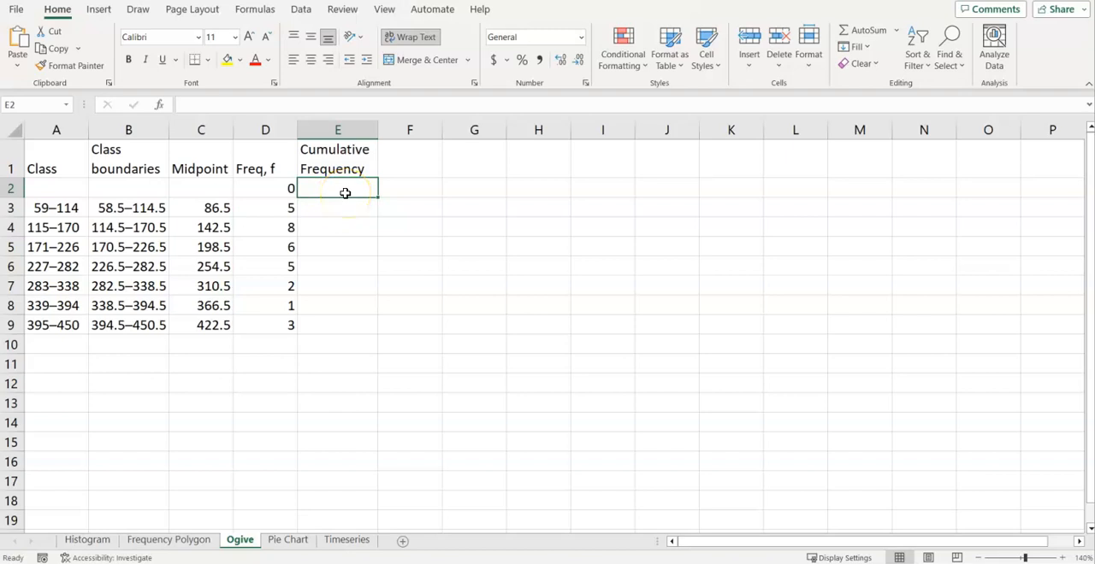
type("0")
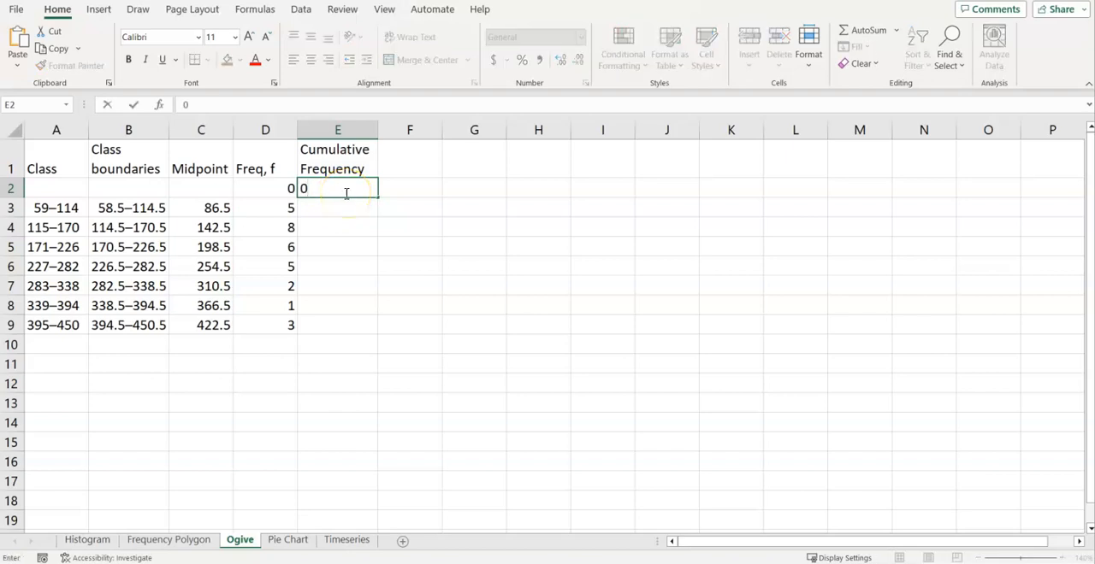
key("Return")
Enter the formula =D3+E2 in E3 for the first class's cumulative frequency
type("=")
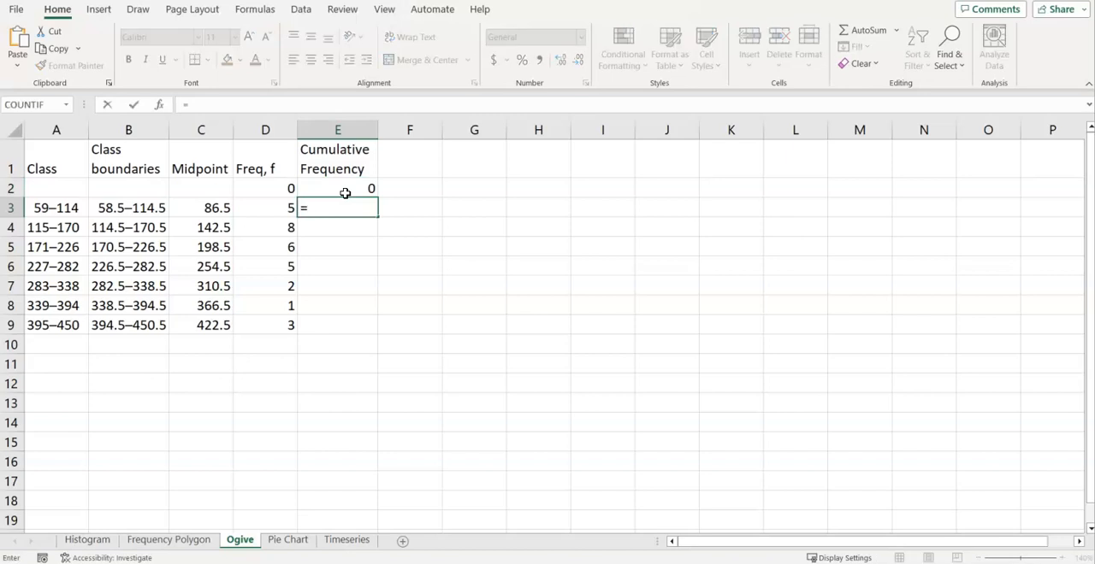
key("Left")
type("+")
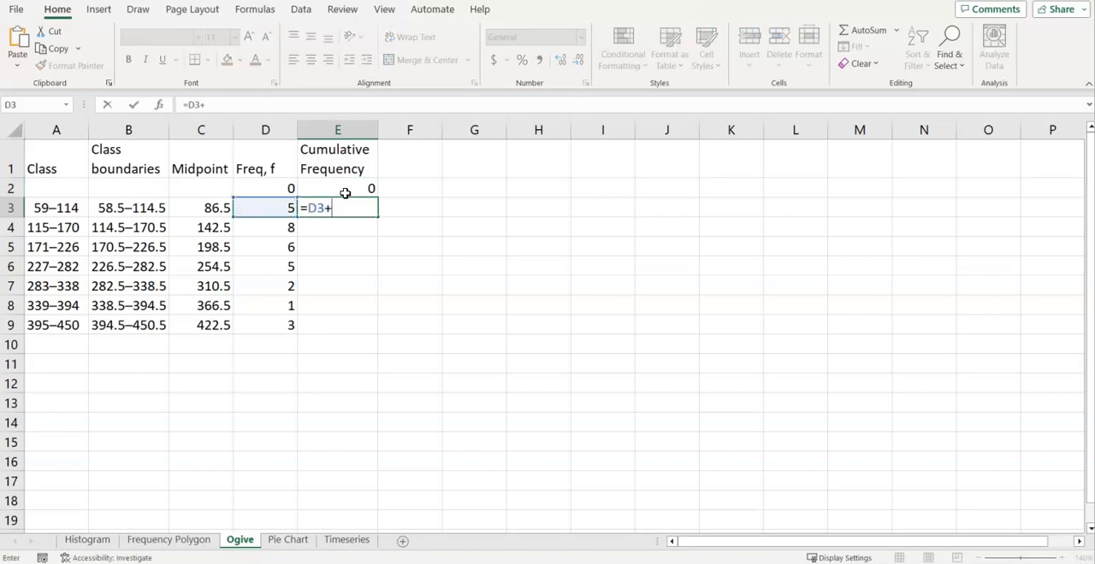
left_click(354, 189)
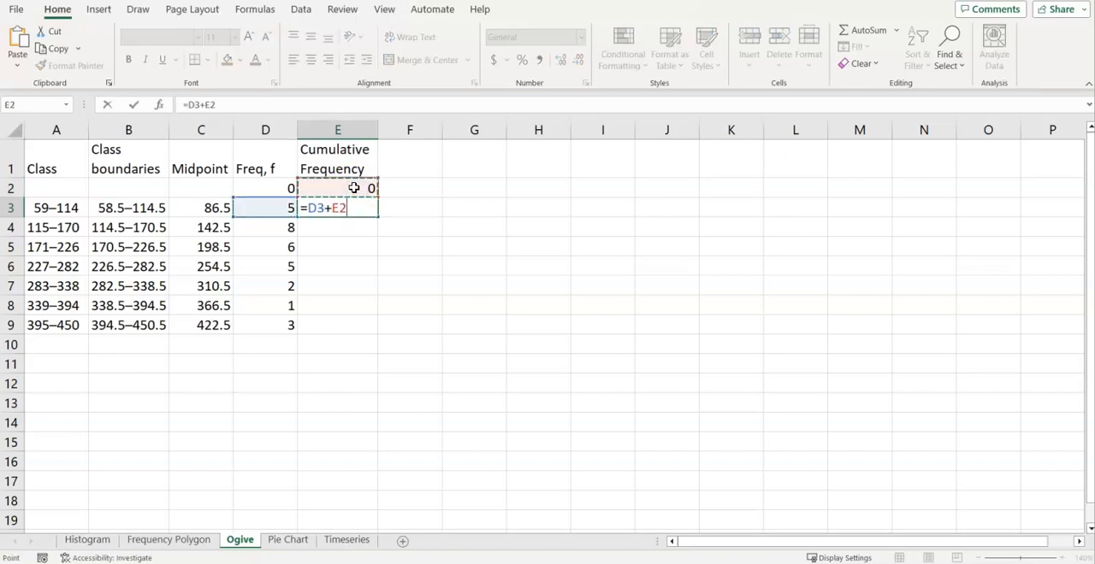
key("Return")
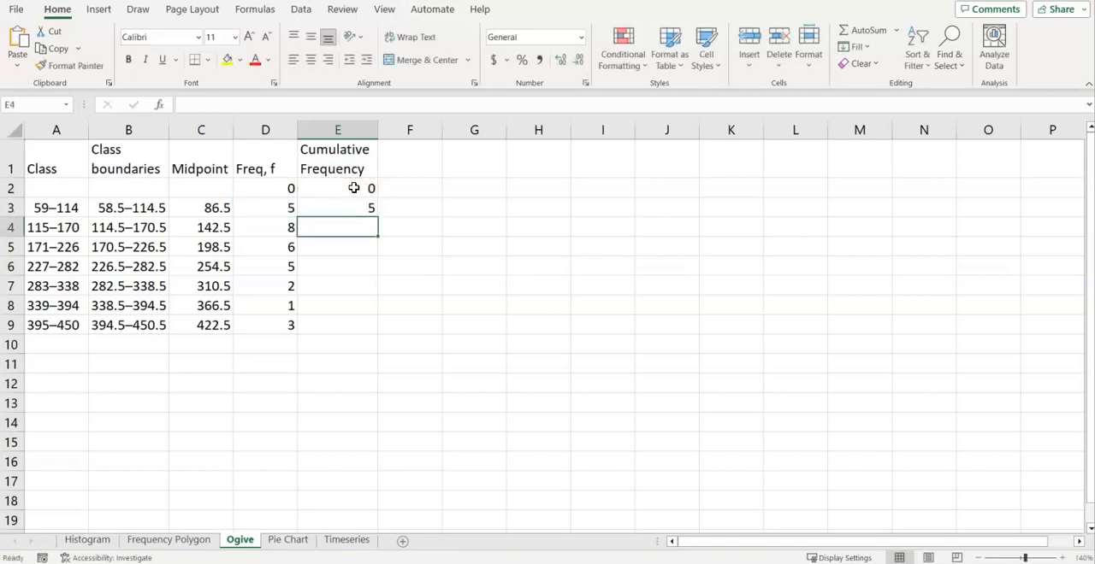
Enter the formula =D4+E3 in E4 for the 115–170 class's cumulative frequency
type("=")
key("Left")
type("+")
key("Up")
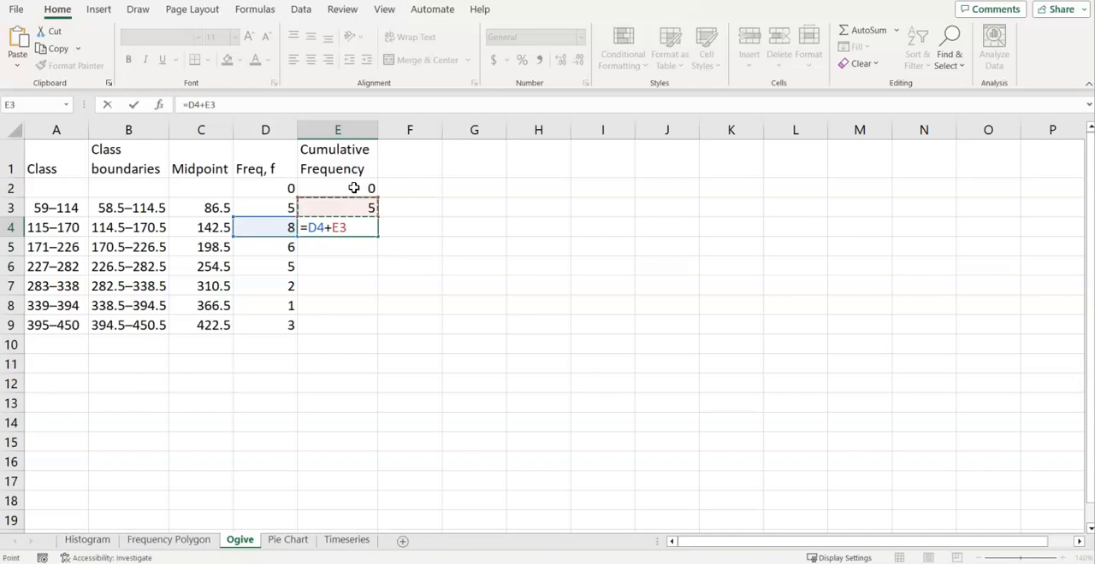
key("Return")
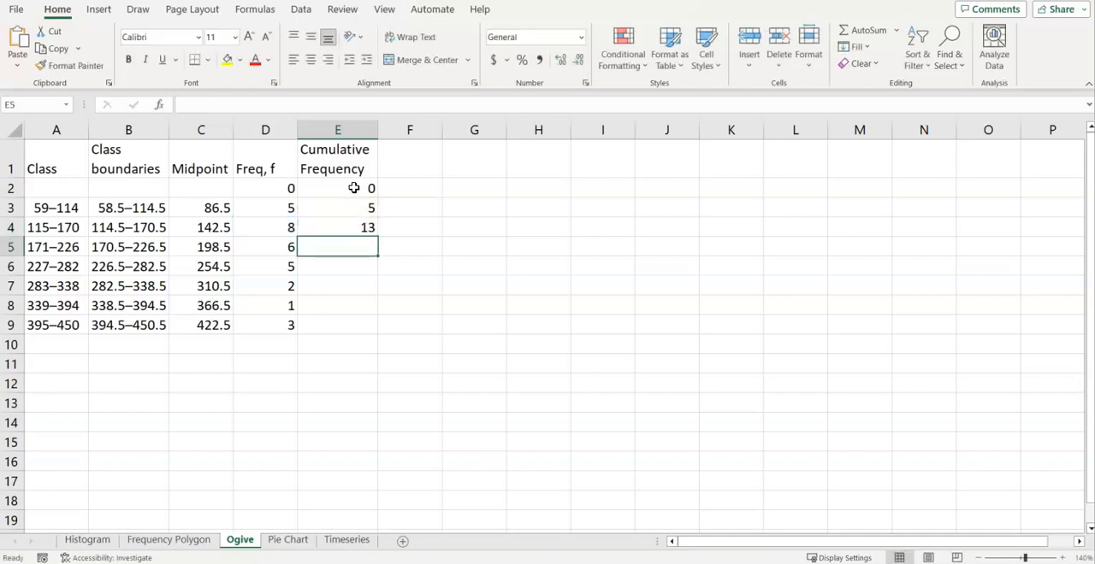
Enter the formula =D5+E4 in E5 and fill it down through E9
type("=")
key("Left")
type("+")
key("Up")
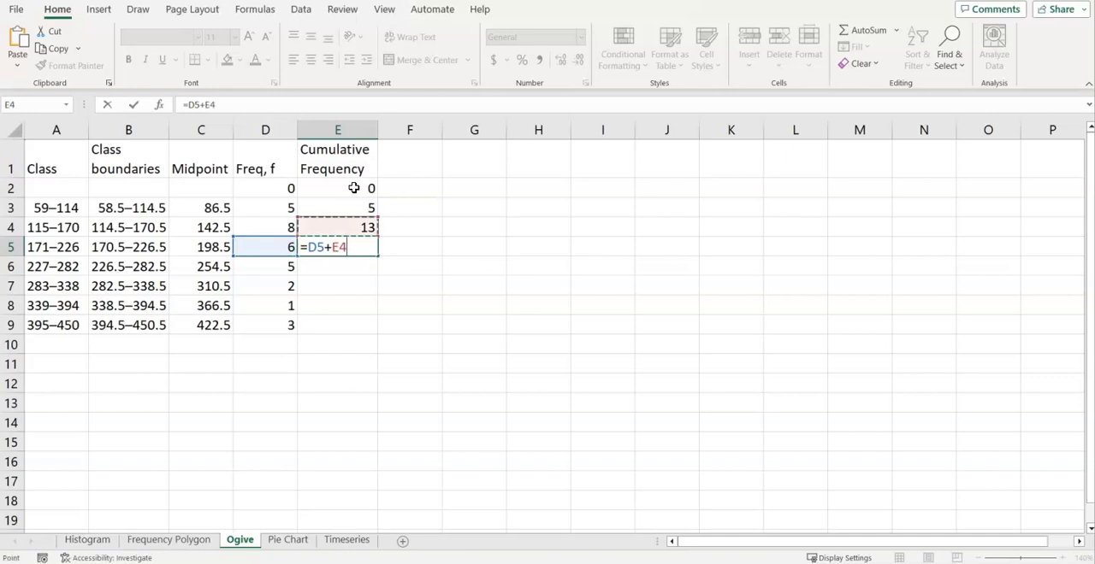
key("Return")
left_click(360, 246)
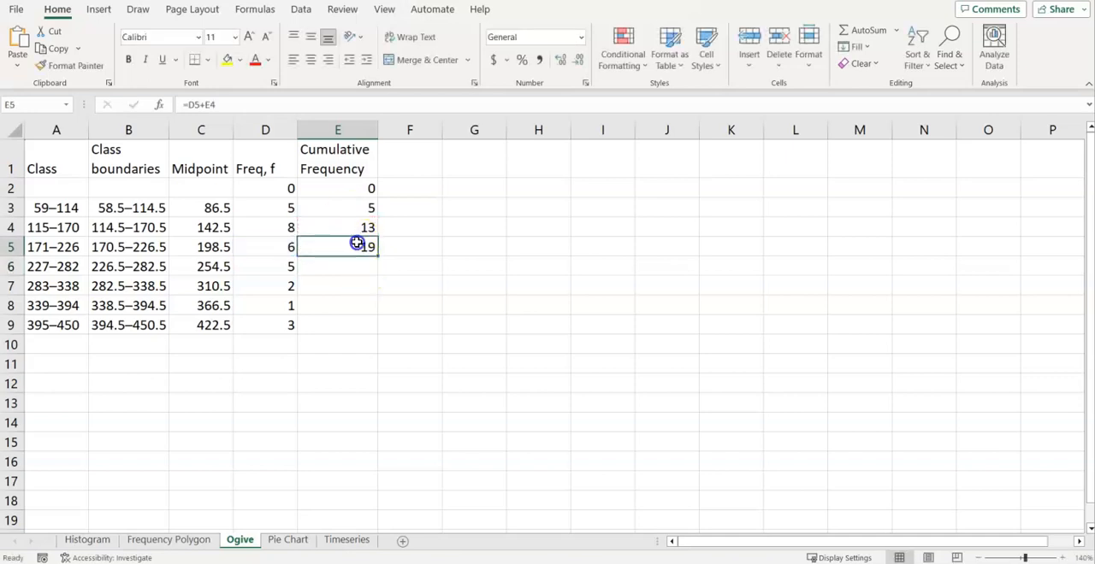
left_click_drag(377, 254, 377, 330)
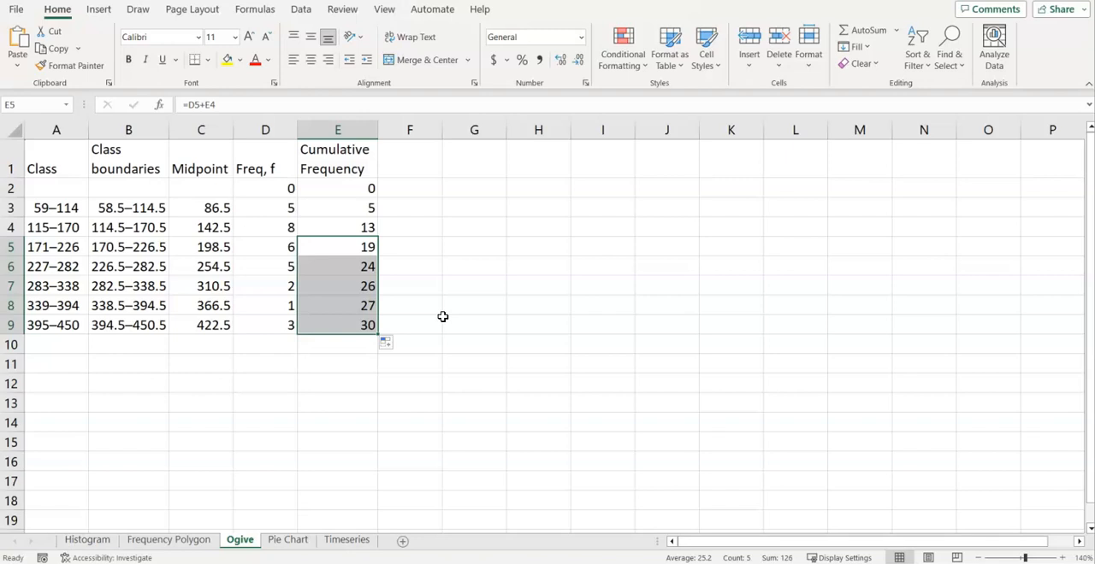
Add the column header "Upper Class" in F1
left_click(406, 157)
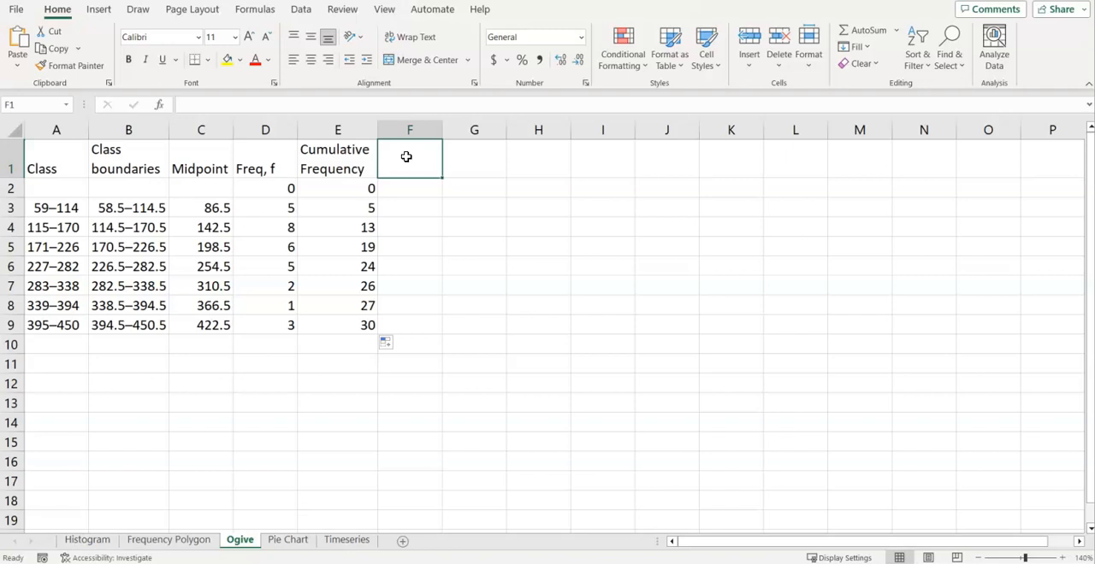
type("Upper")
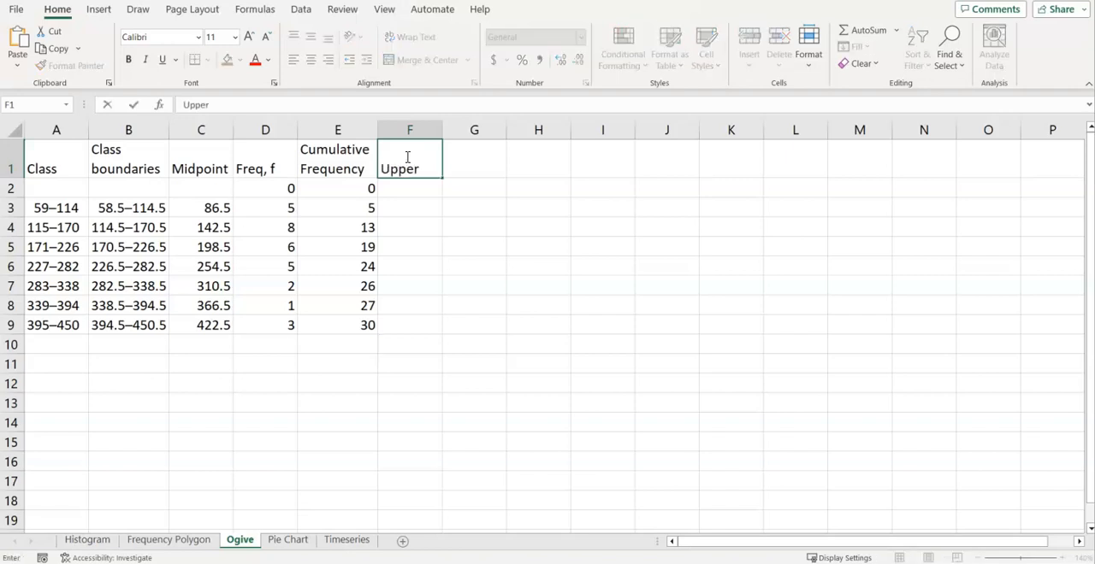
type(" Class")
key("Return")
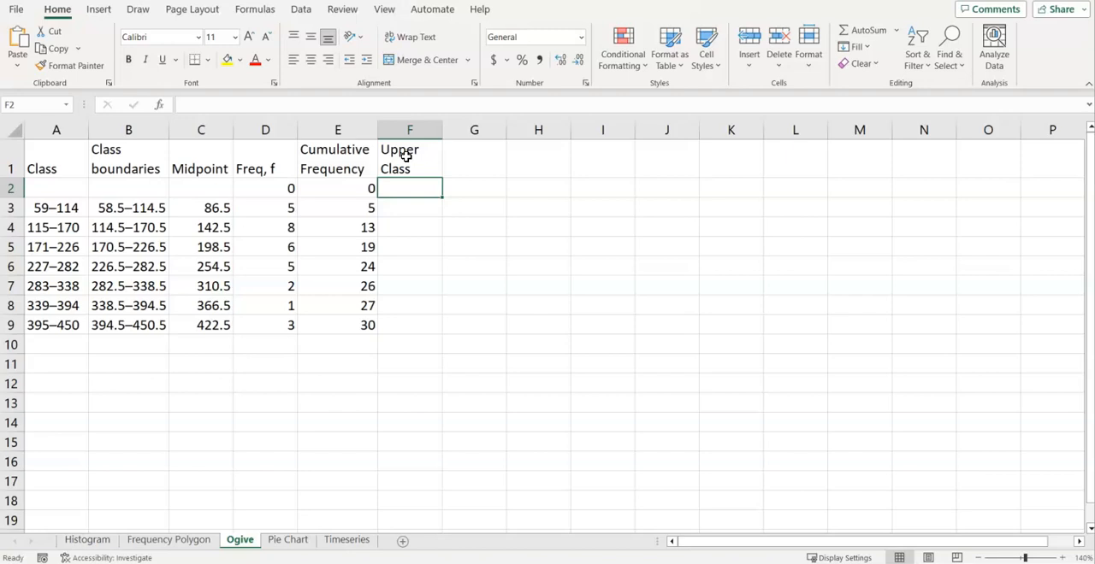
Dismiss the Outlook e-mail notification covering the sheet
key("Down")
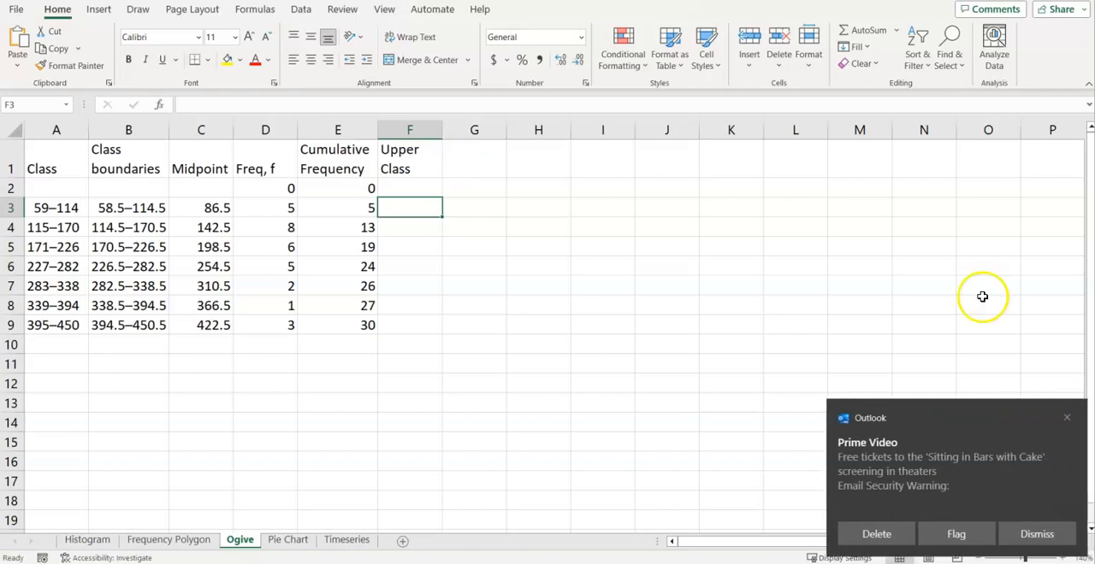
left_click(1067, 418)
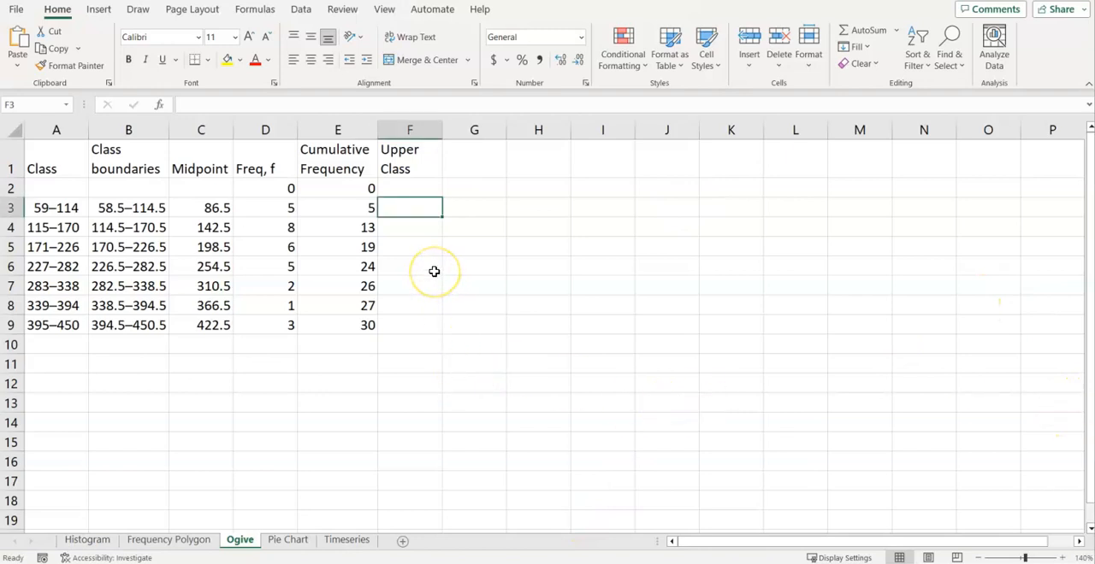
key("Up")
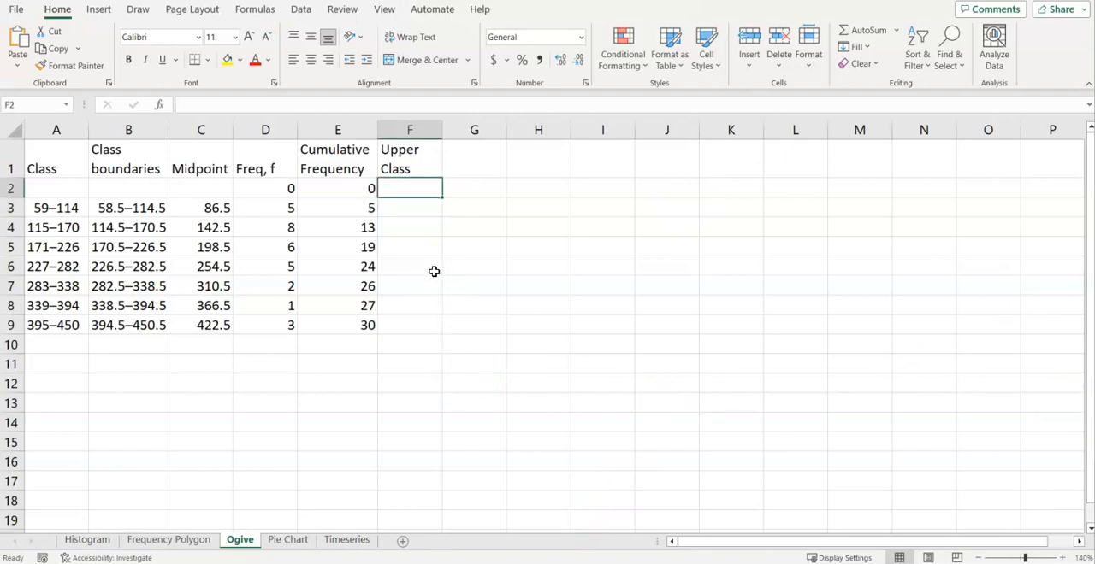
Enter the upper class limits 114, 170 and 226 in F3 to F5
left_click(412, 186)
key("Return")
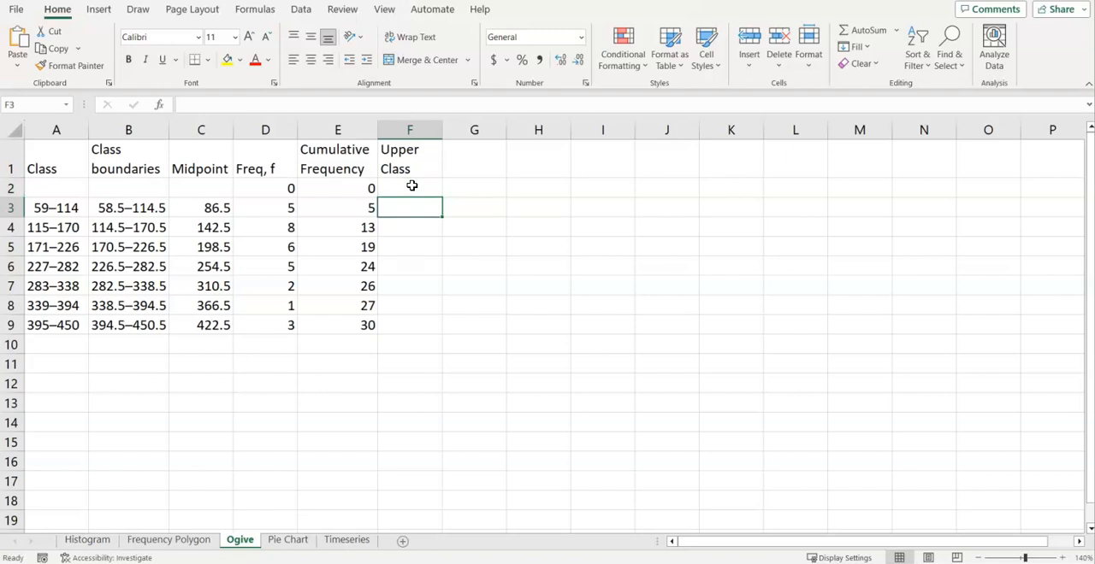
type("114")
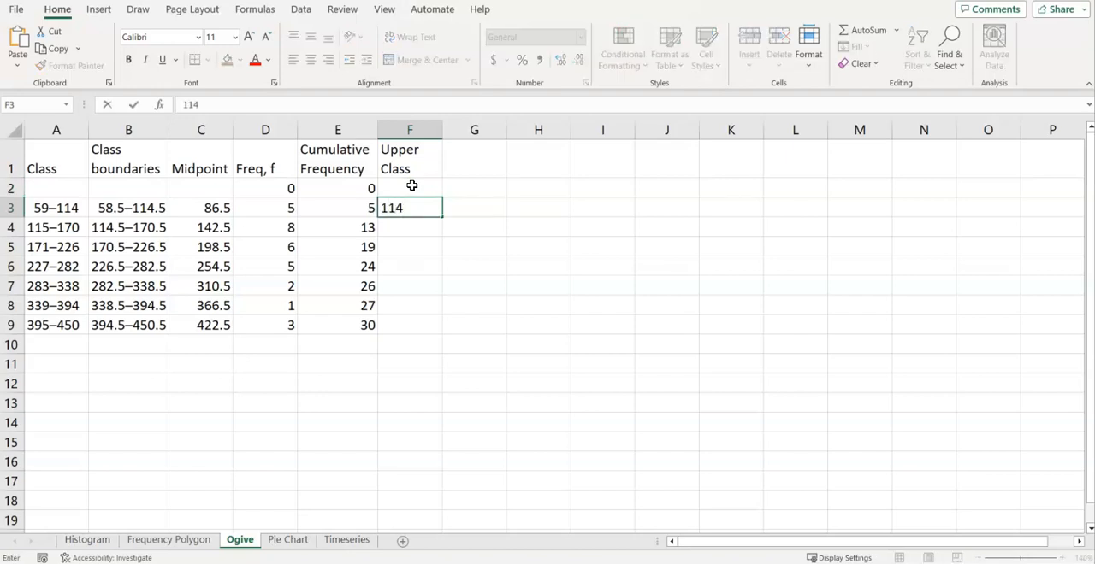
key("Return")
left_click_drag(61, 200, 58, 306)
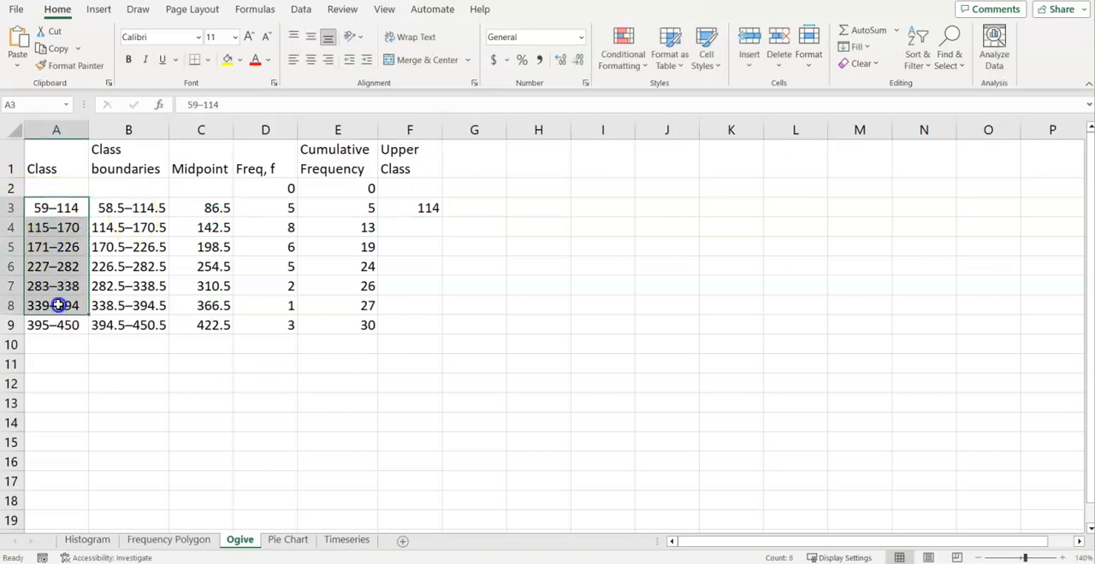
left_click(431, 224)
type("170")
key("Return")
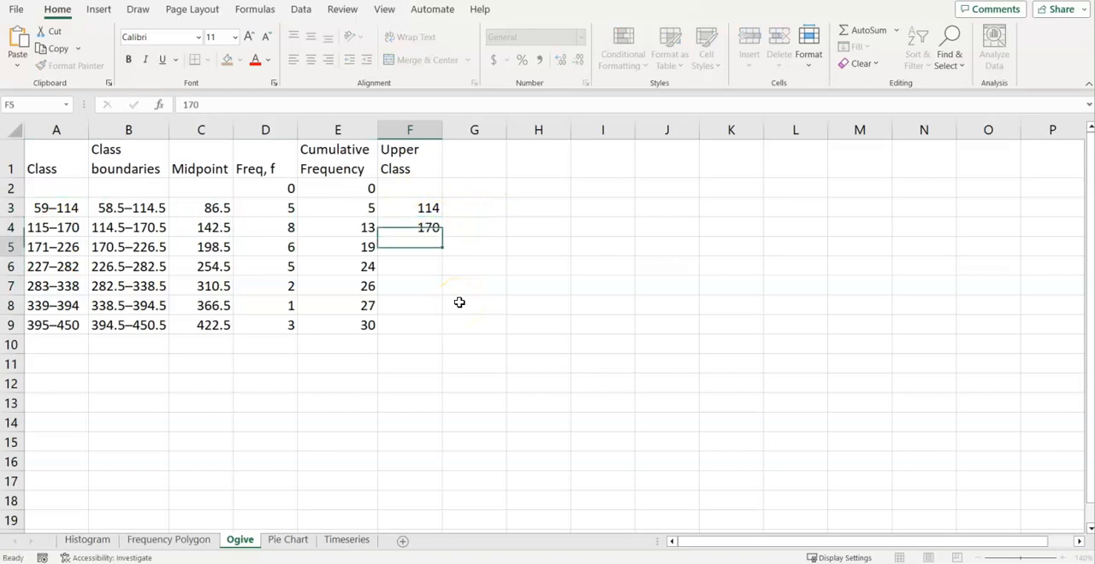
type("226")
key("Return")
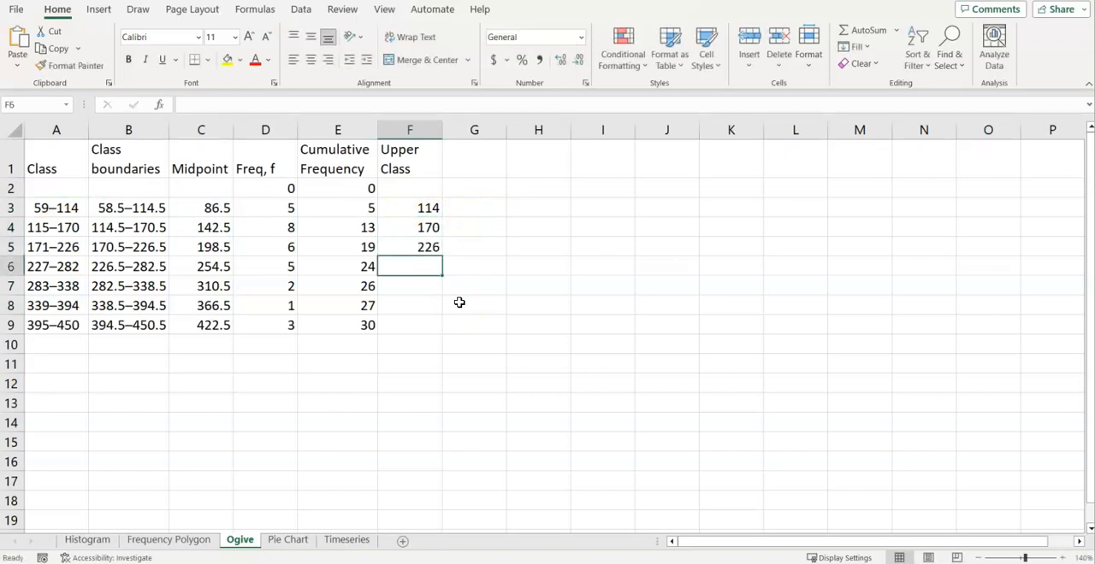
Enter the upper class values 282, 338, 294 and 450 in F6 to F9
type("282")
key("Return")
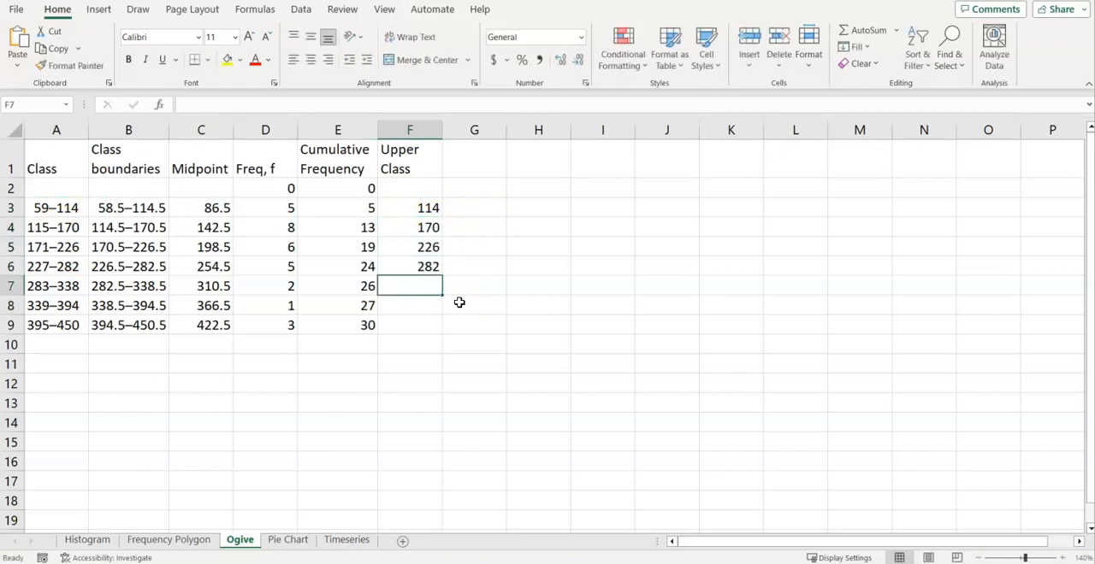
type("338")
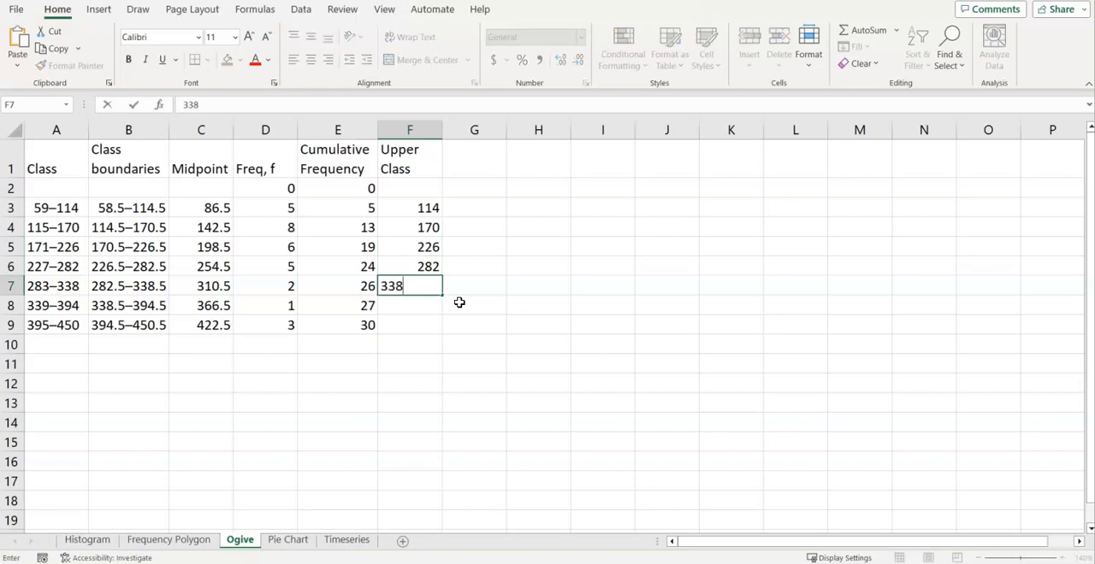
key("Return")
type("294")
key("Return")
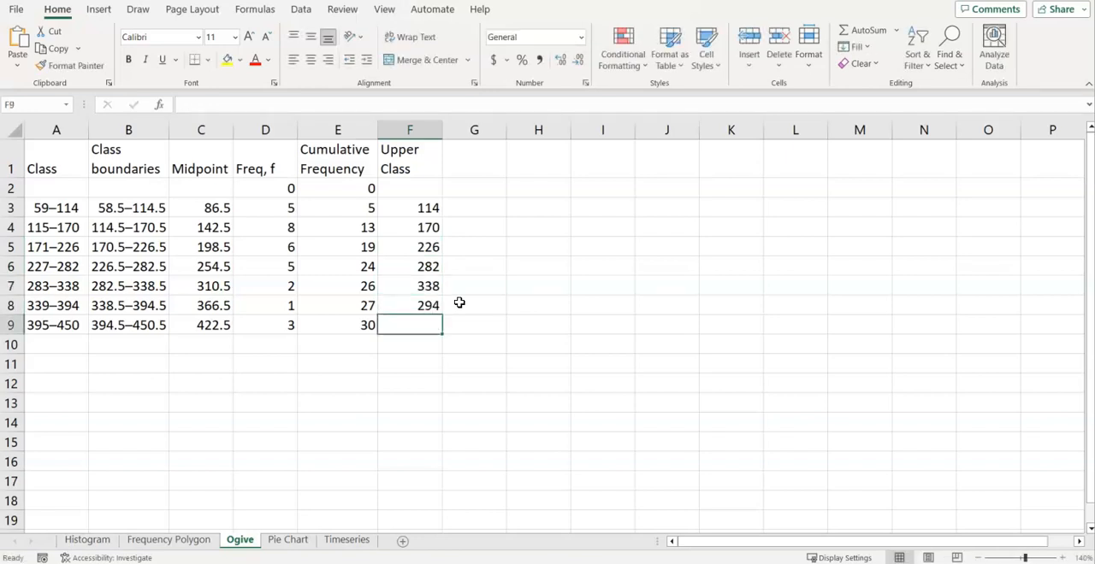
type("450")
key("Up")
key("Up")
key("Up")
key("Up")
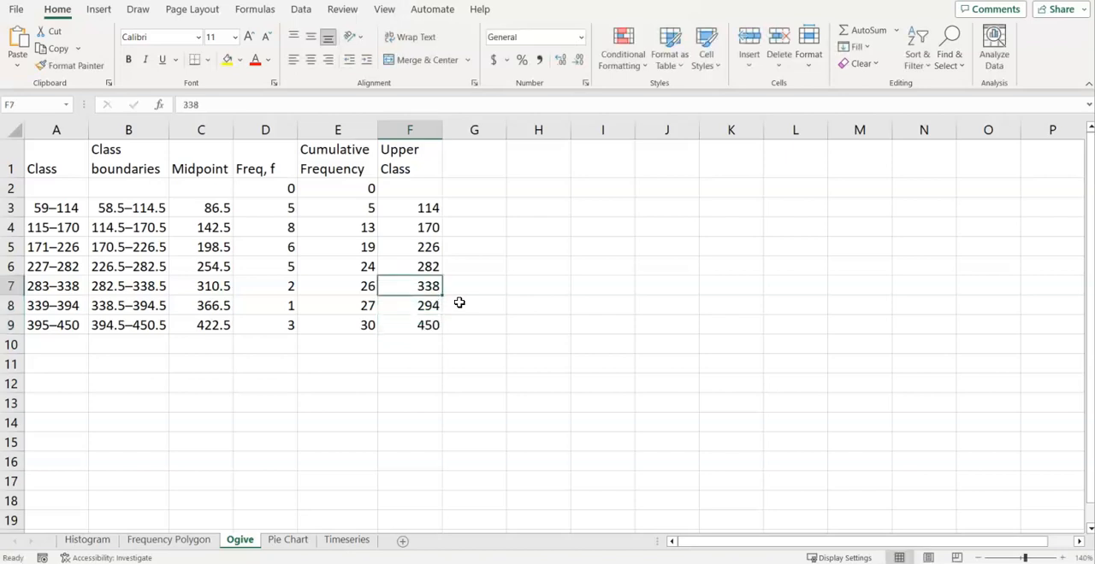
Enter 58 in F2 as the upper class limit for the zero-frequency row
key("Up")
key("Up")
key("Up")
key("Down")
key("Down")
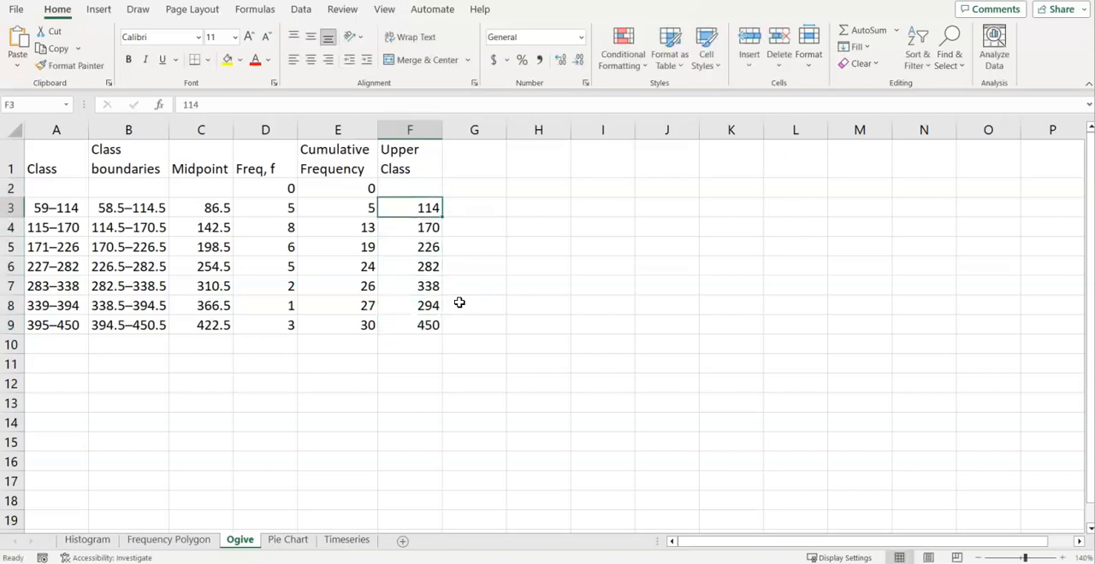
key("Up")
key("Up")
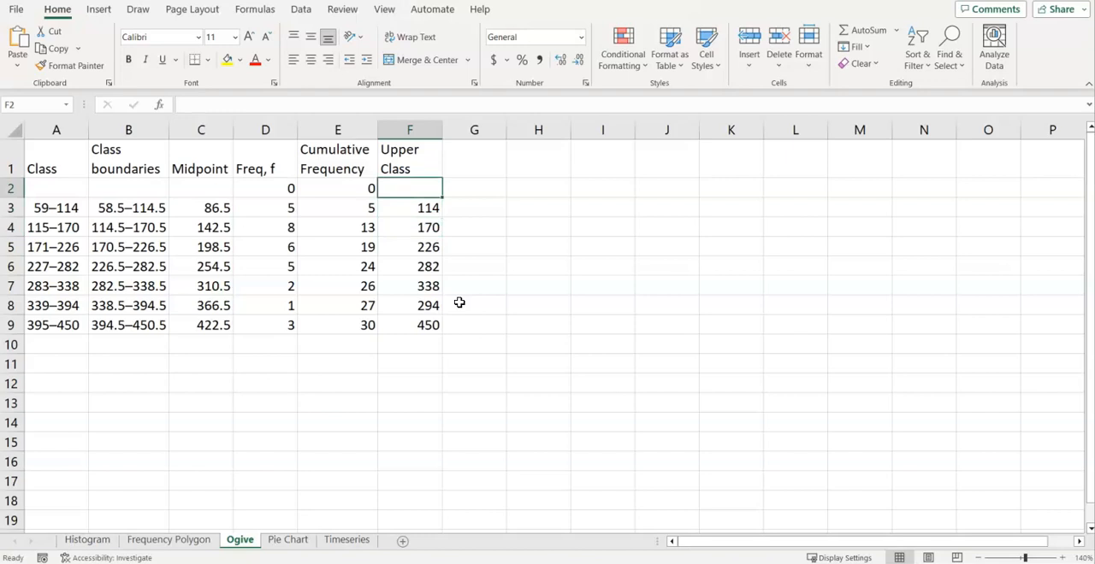
key("Down")
key("Up")
type("58")
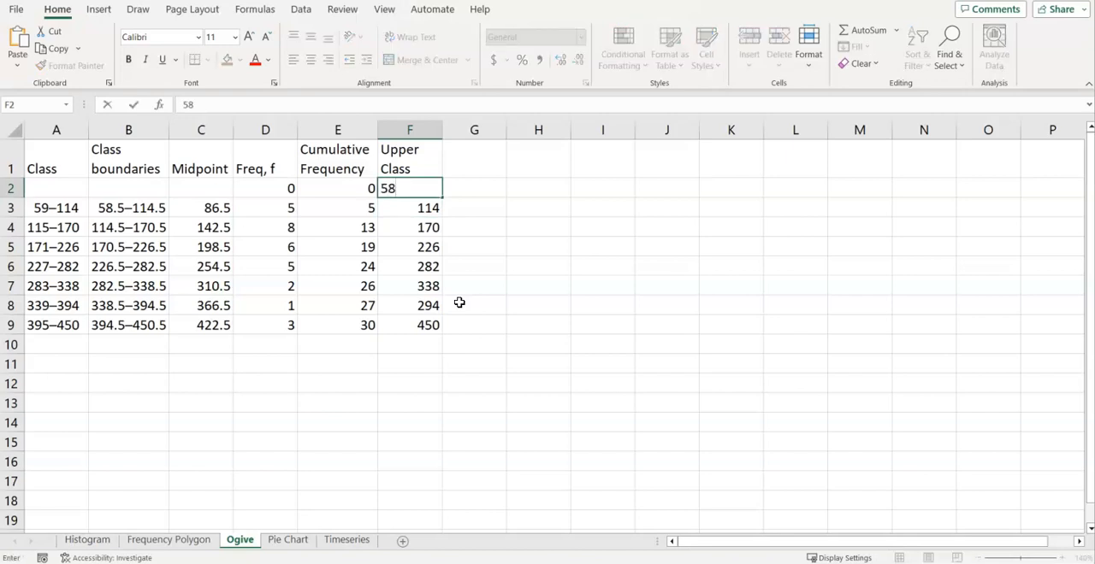
key("Return")
left_click(65, 208)
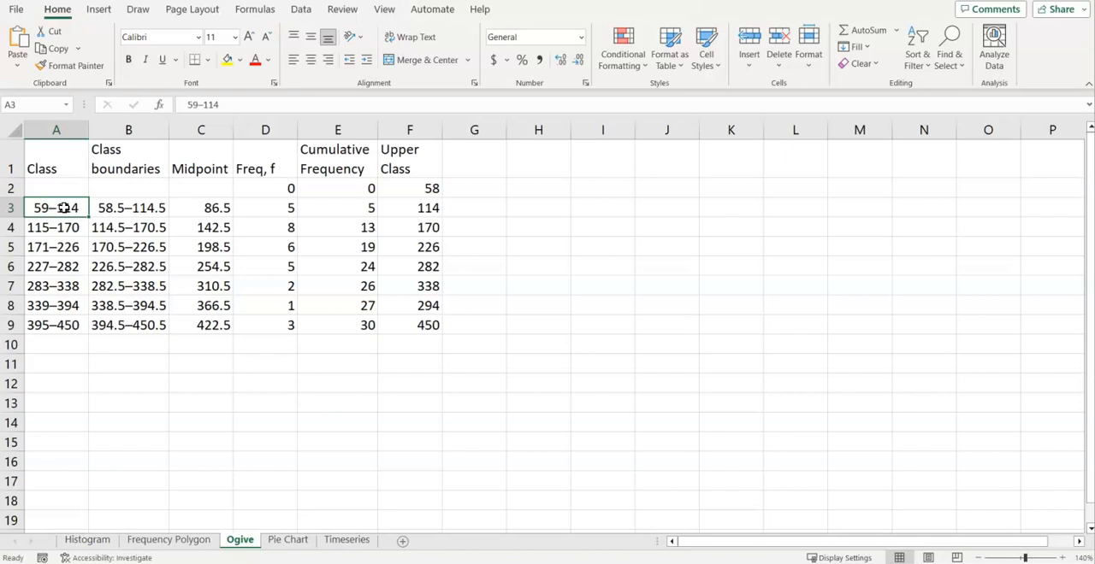
left_click(399, 186)
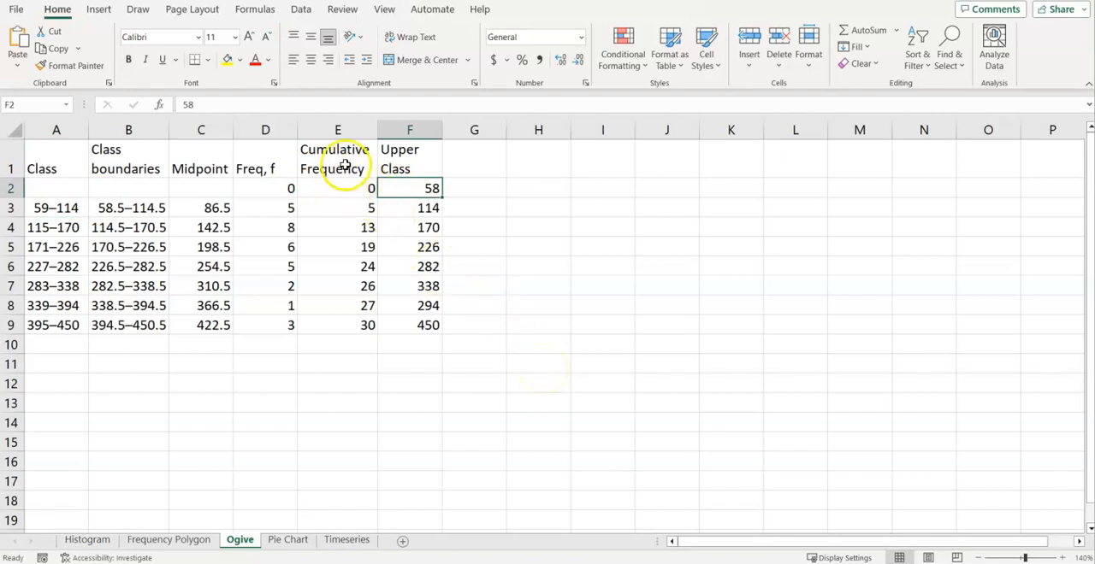
Insert a Line with Markers chart of the cumulative frequencies in E1:E9 and place it beside the Upper Class column
left_click_drag(345, 165, 349, 325)
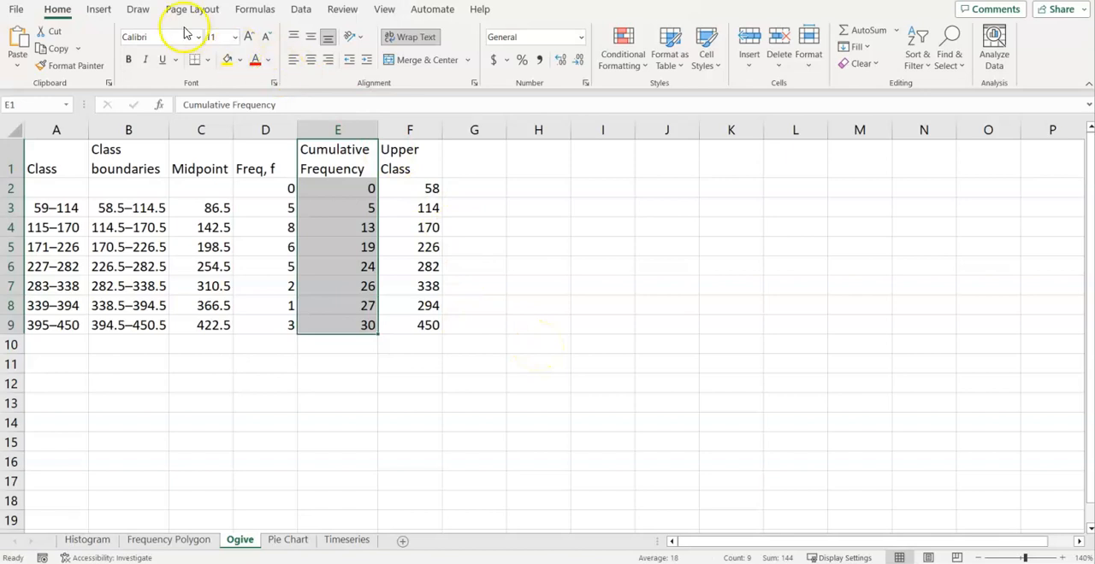
left_click(103, 12)
left_click(511, 45)
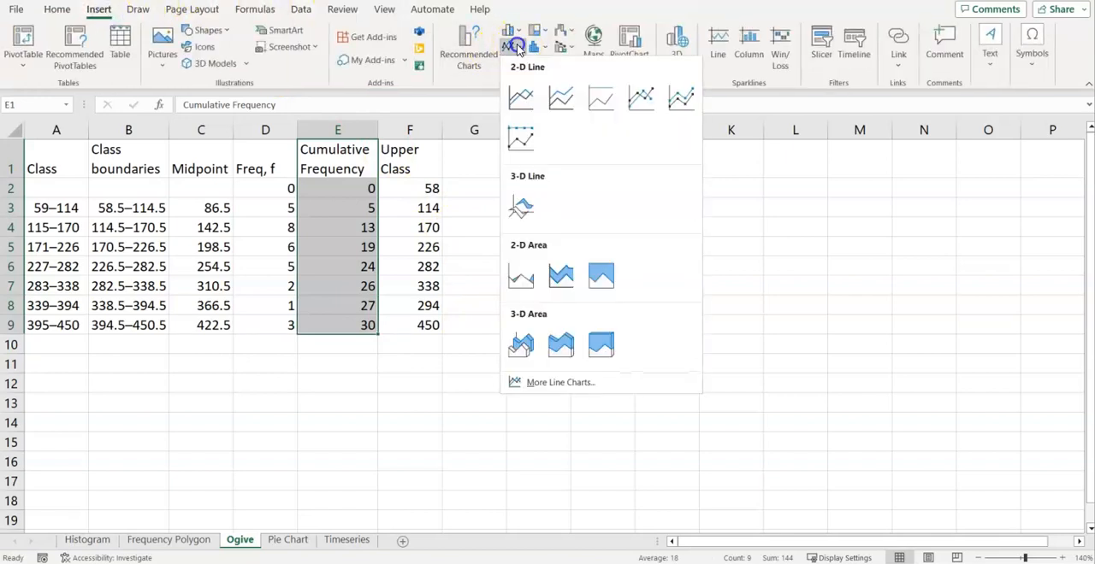
left_click(637, 97)
left_click_drag(698, 213, 842, 177)
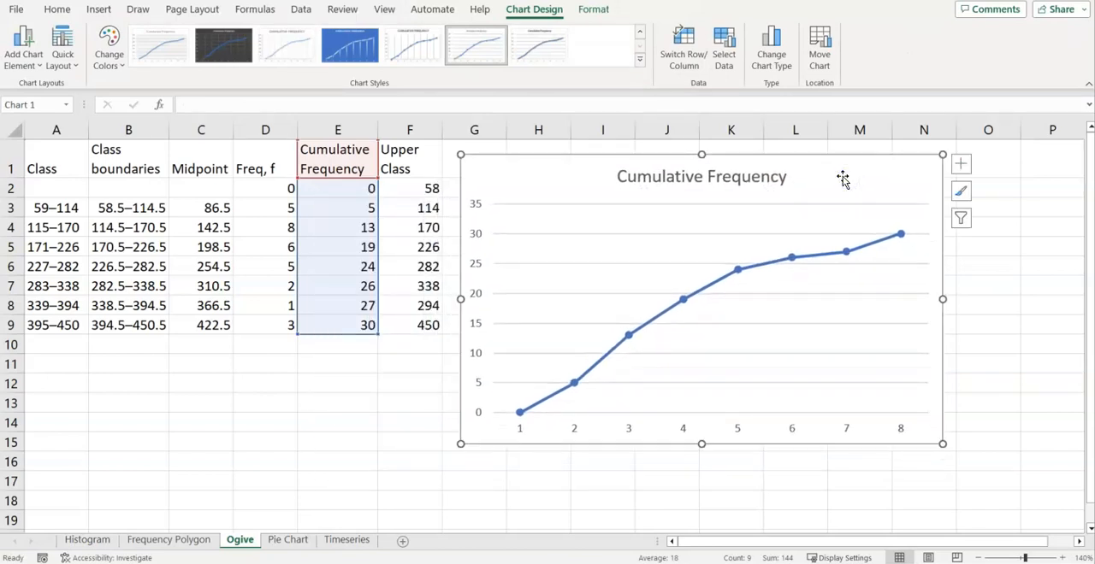
Set the chart's horizontal axis labels to the upper class values in F2:F9
left_click(573, 428)
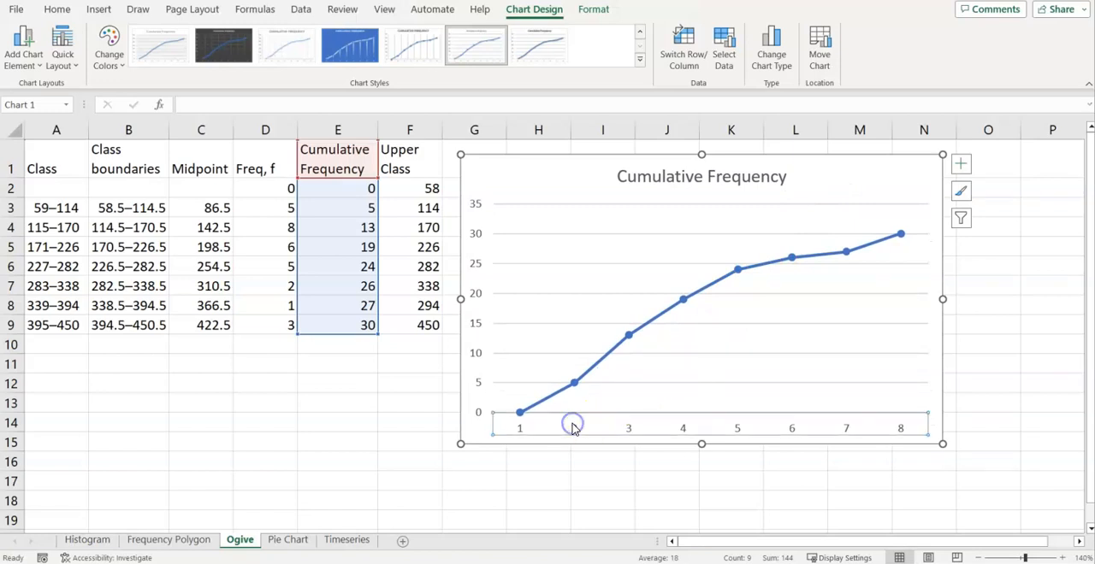
left_click(574, 428)
right_click(574, 430)
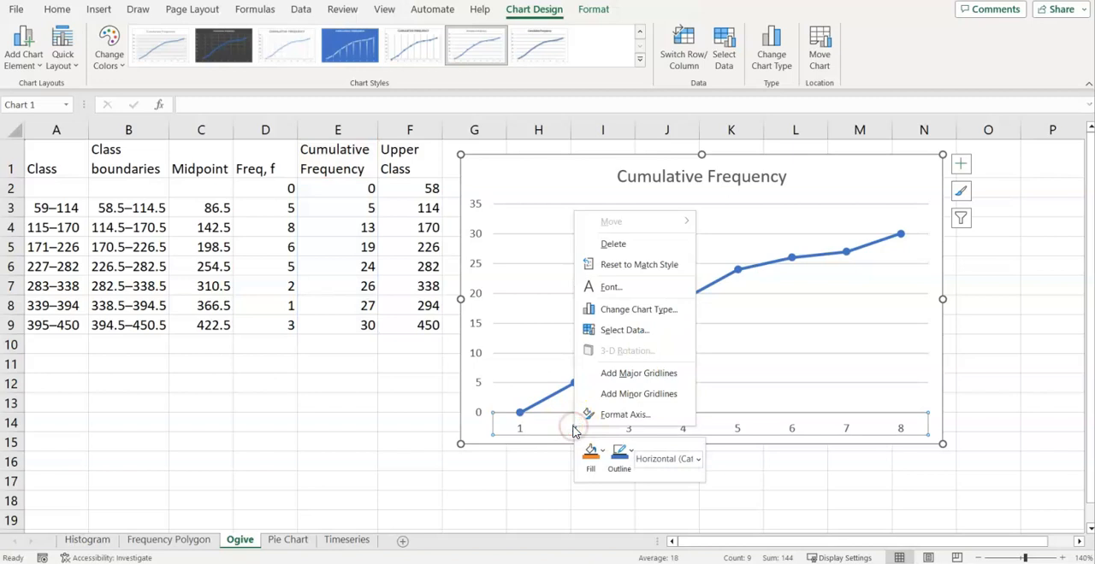
left_click(624, 342)
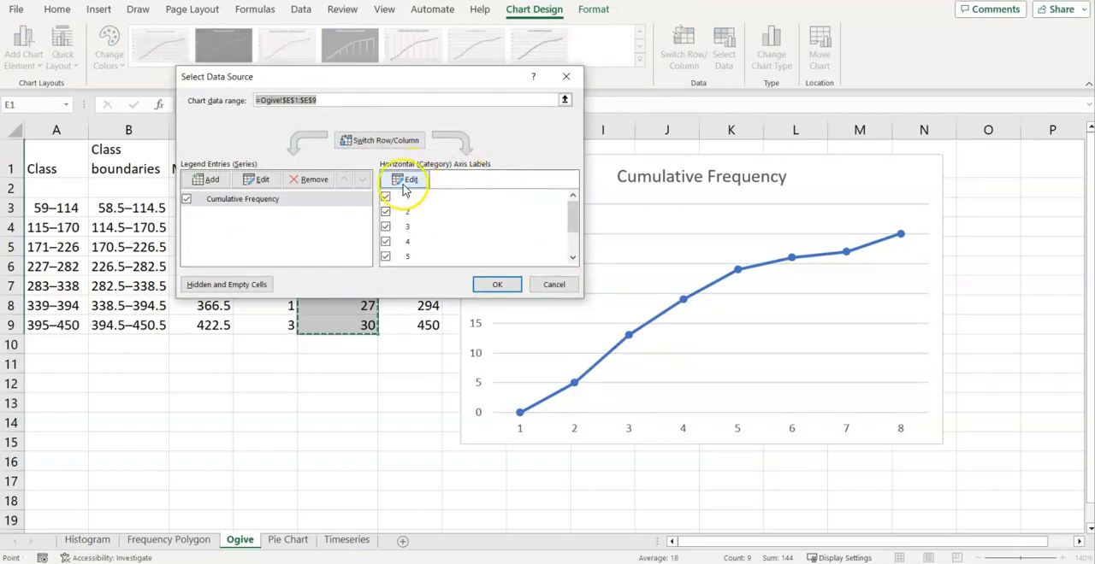
left_click(408, 181)
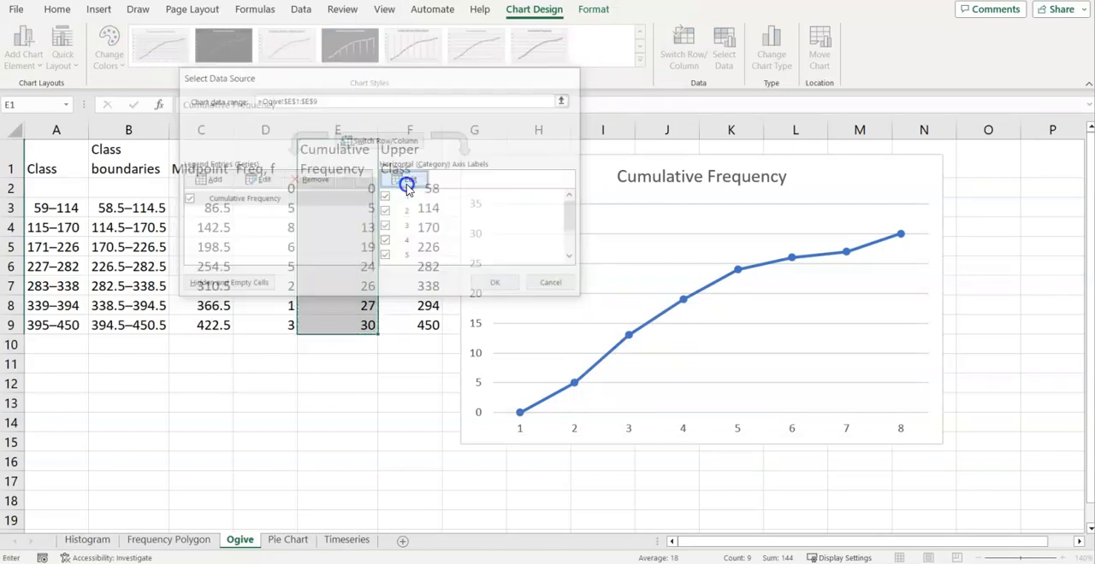
left_click_drag(419, 154, 610, 115)
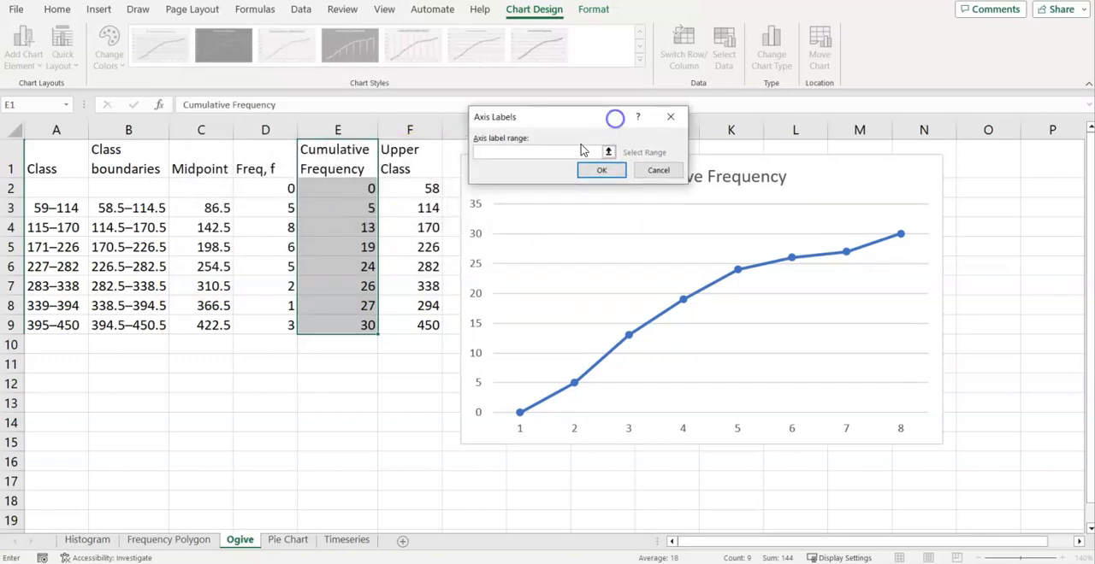
left_click_drag(426, 188, 419, 320)
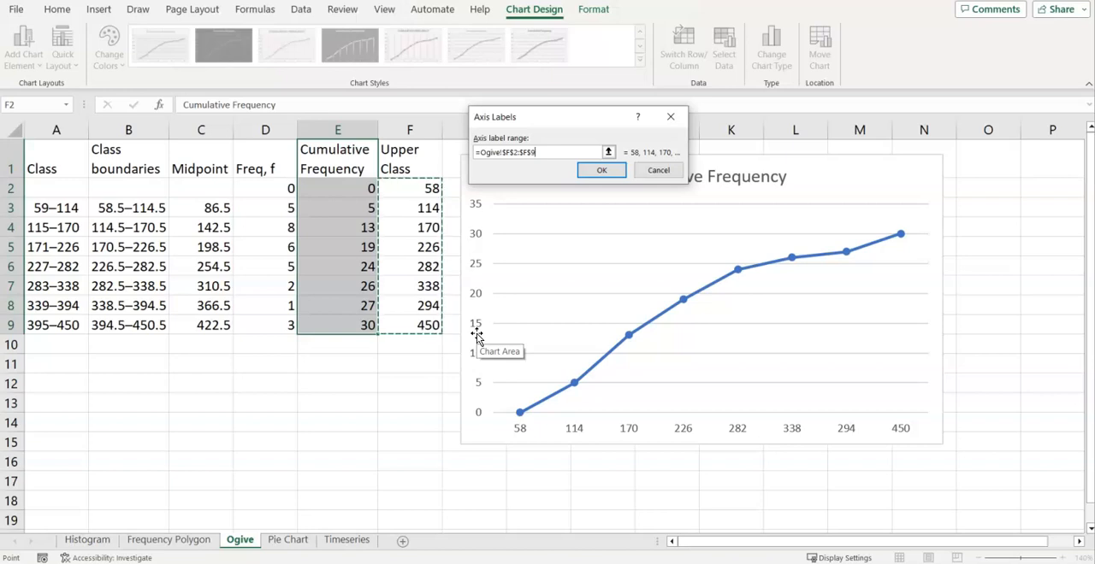
key("Return")
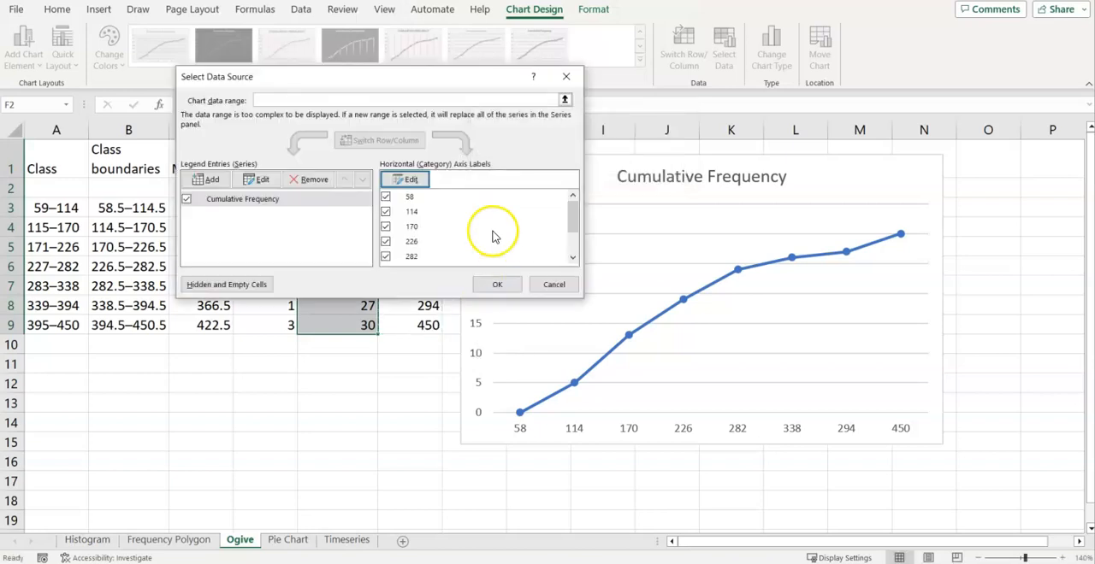
left_click(498, 285)
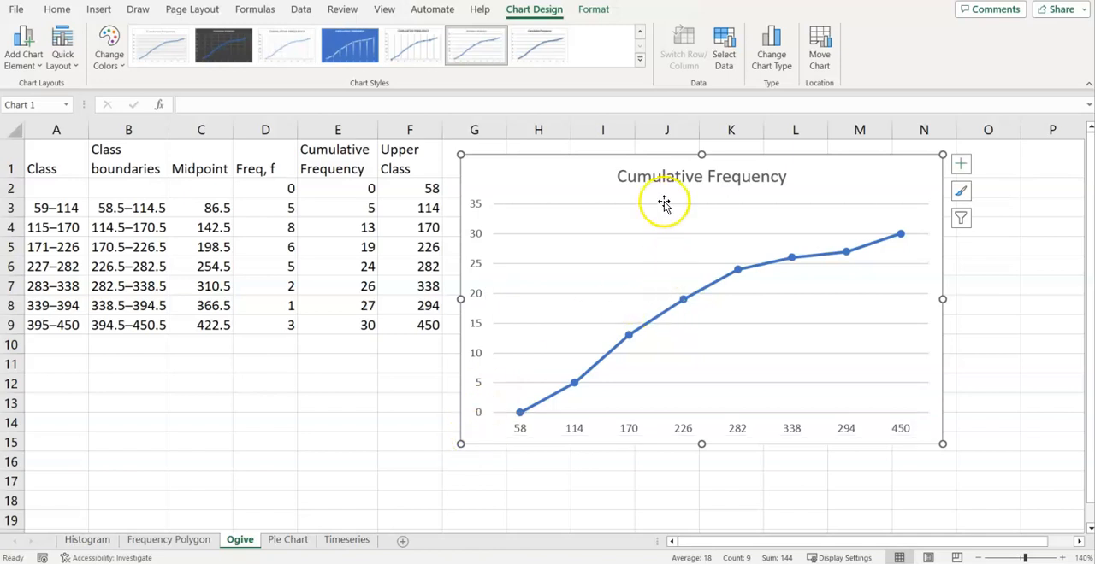
Change the chart title to "Ogive (Cumulative Frequency)"
left_click(643, 178)
left_click(616, 177)
type("Ogive (")
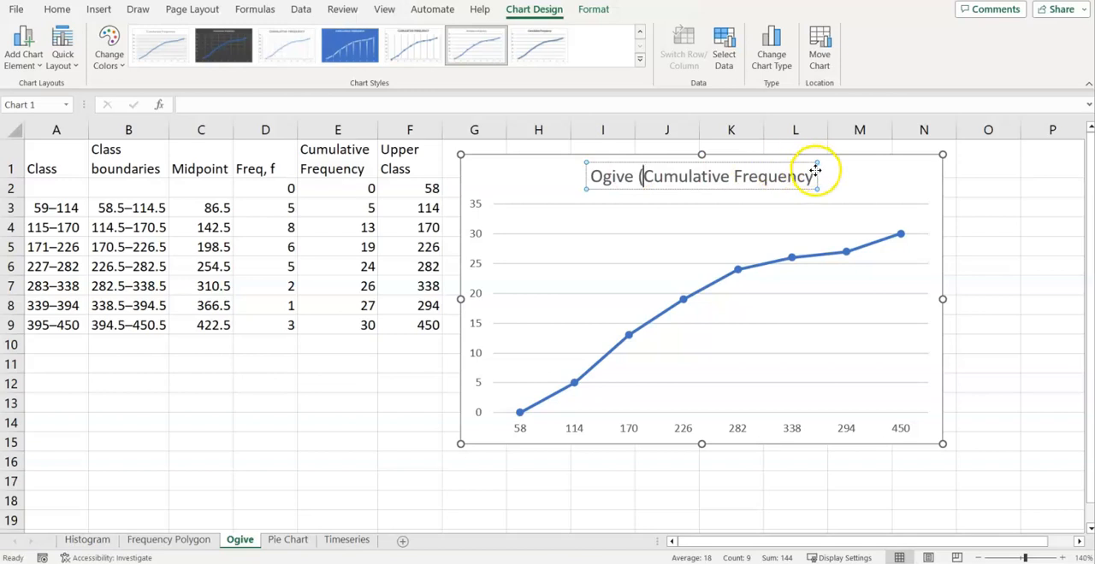
left_click(812, 175)
type(")")
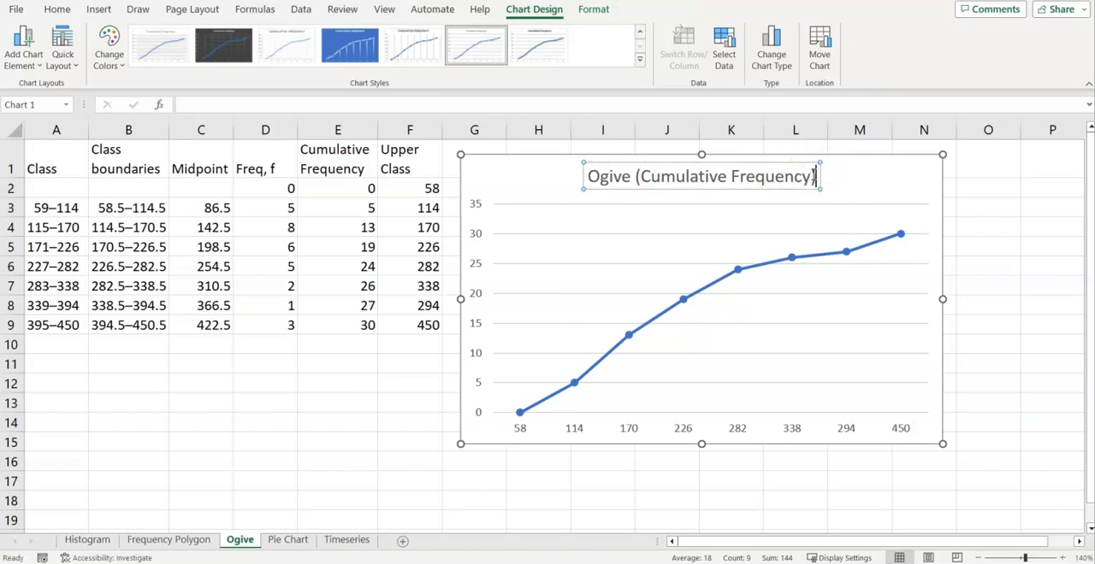
left_click(893, 176)
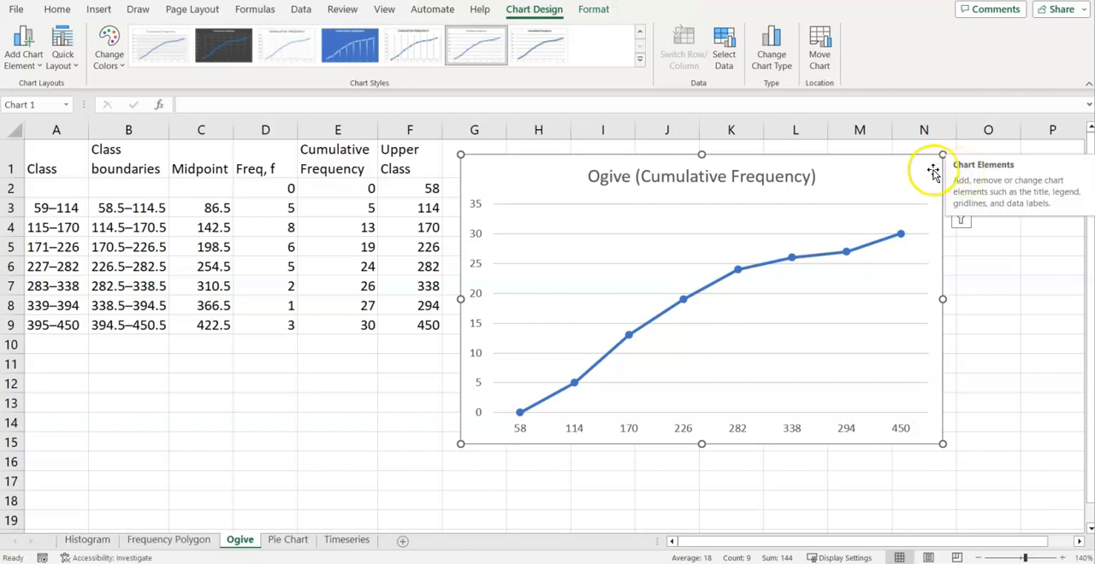
Add axis titles to the chart and name the horizontal axis "Price of a GPS (in dollars)"
left_click(968, 171)
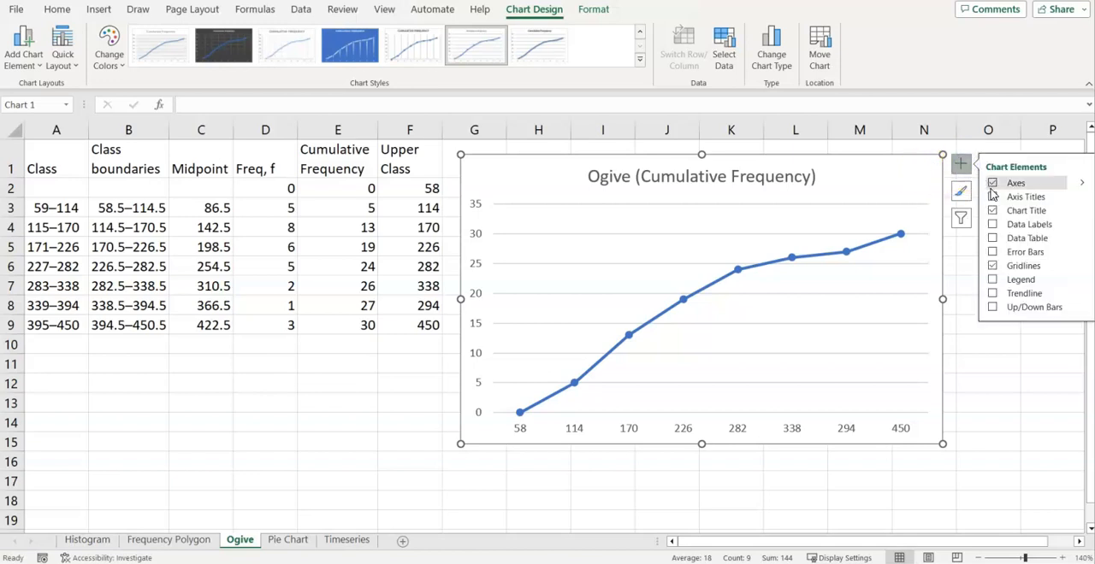
left_click(992, 196)
double_click(724, 420)
triple_click(724, 421)
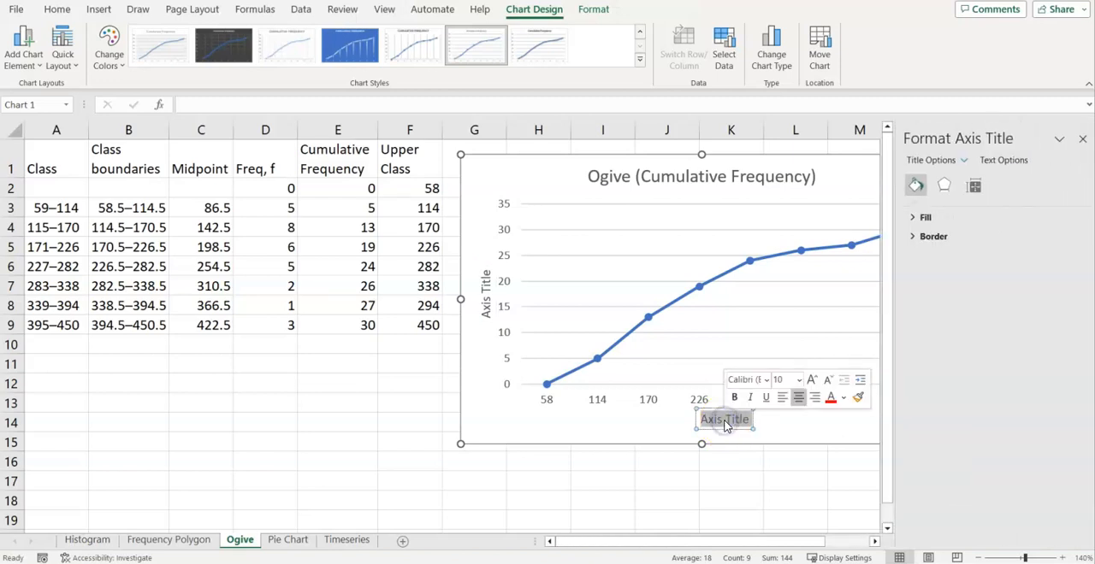
type("Price")
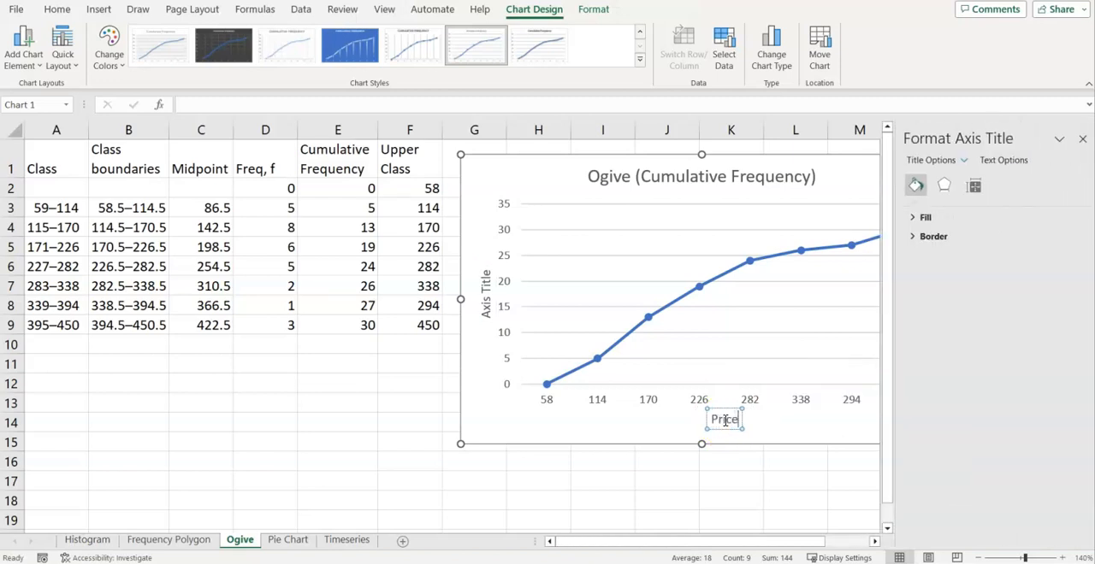
type(" of a GPS (in dollars)")
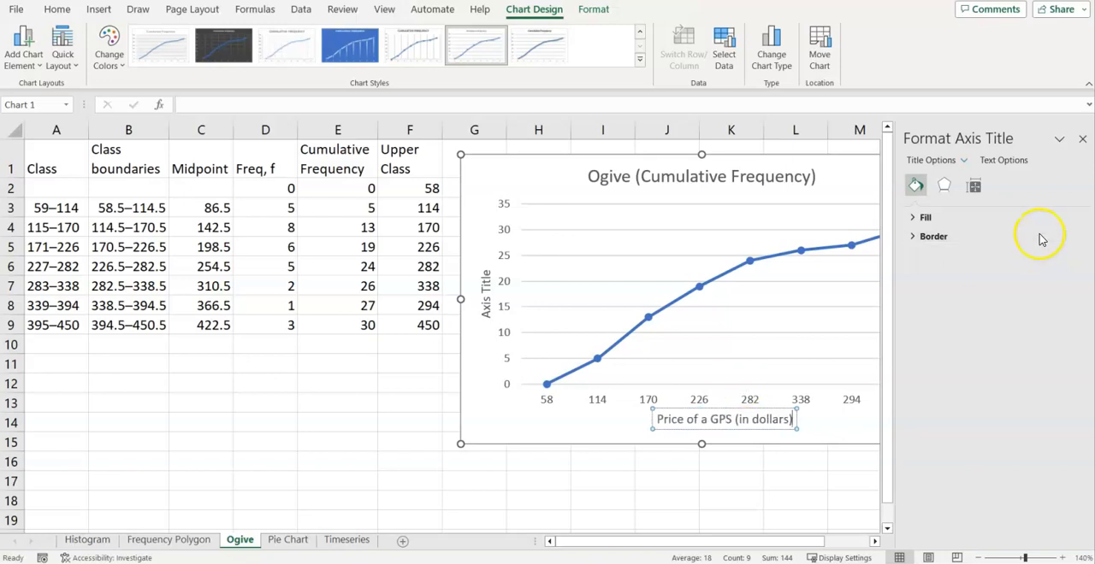
left_click(1083, 139)
Replace the vertical axis title with "Frequency, f"
left_click(485, 313)
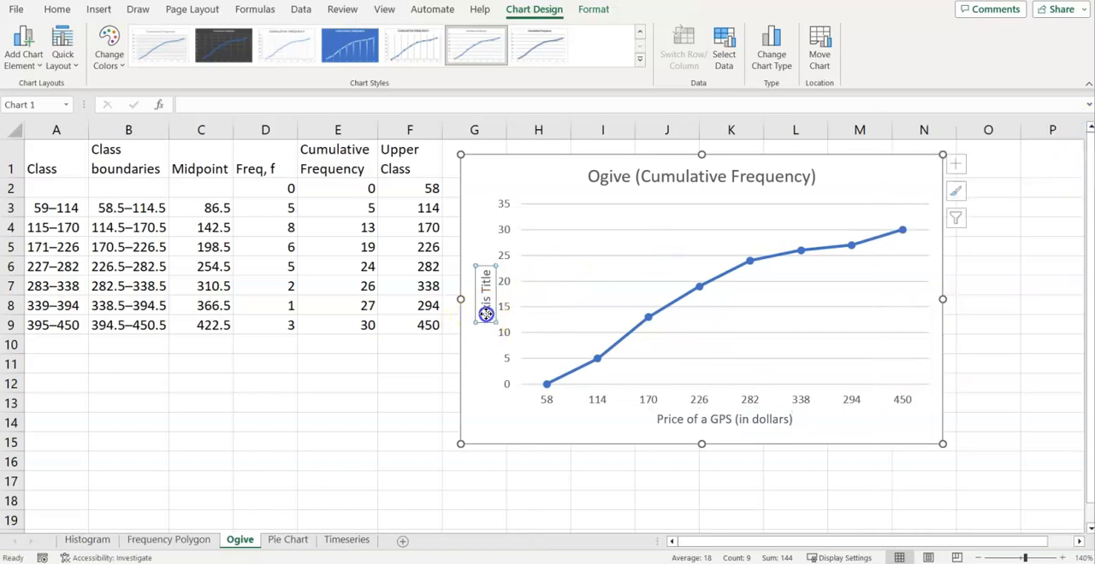
double_click(486, 315)
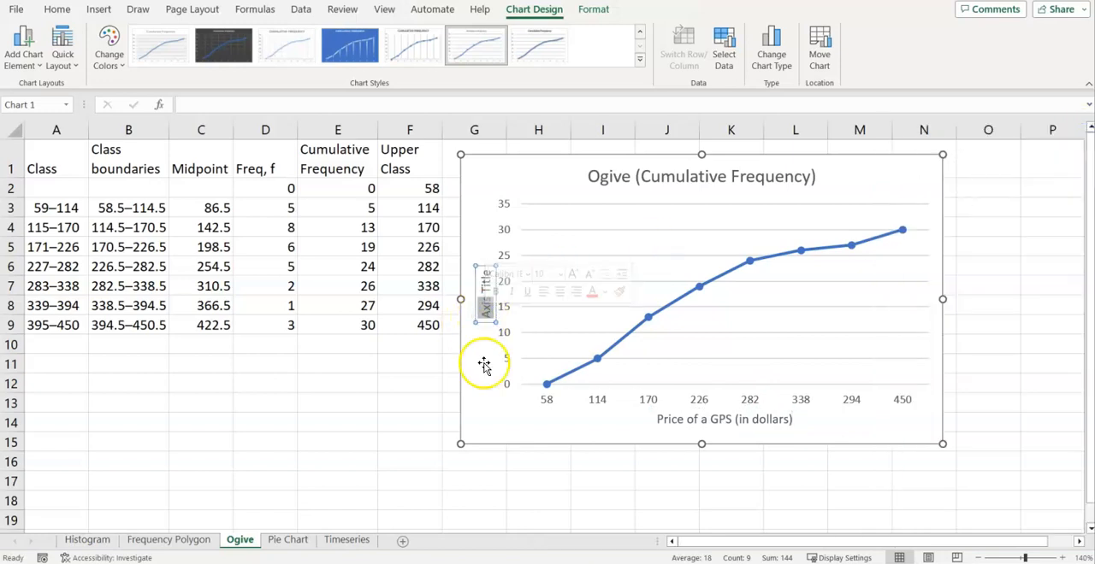
type("Frequency")
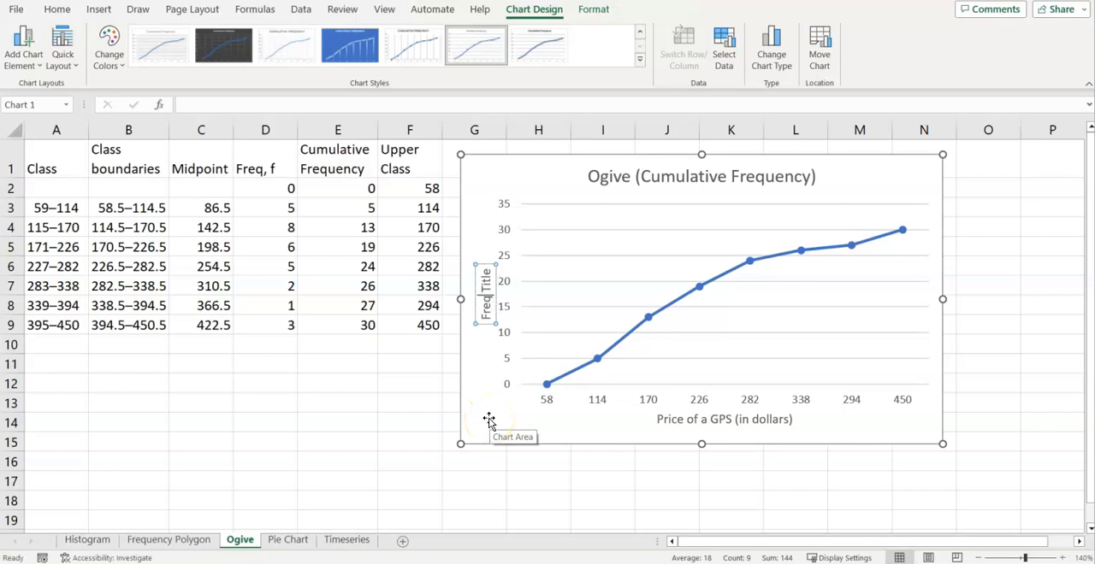
type(", f")
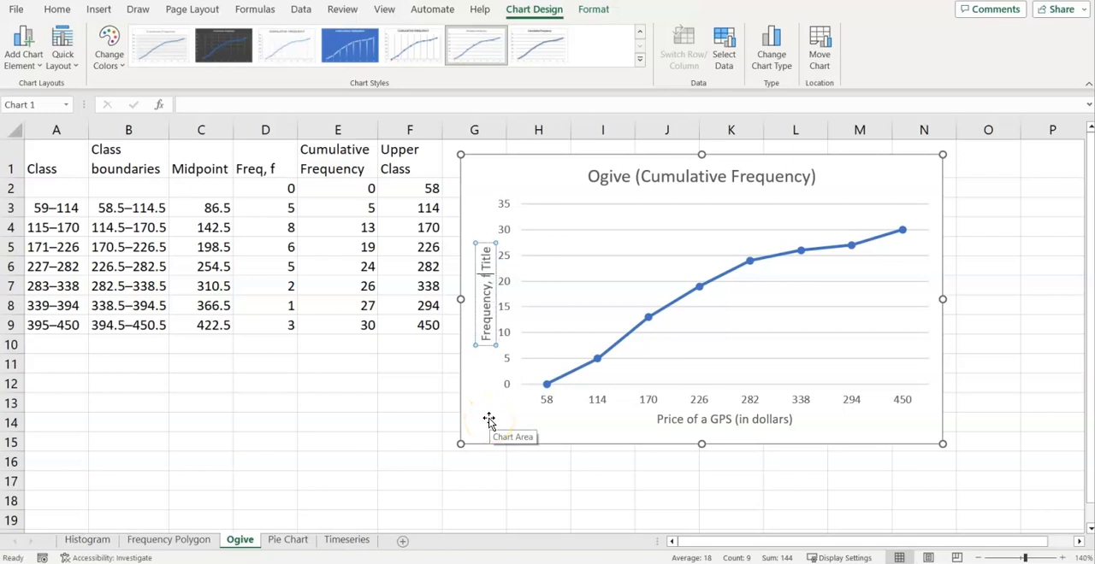
key("Delete")
key("Delete")
key("Delete")
key("Delete")
key("Delete")
key("Delete")
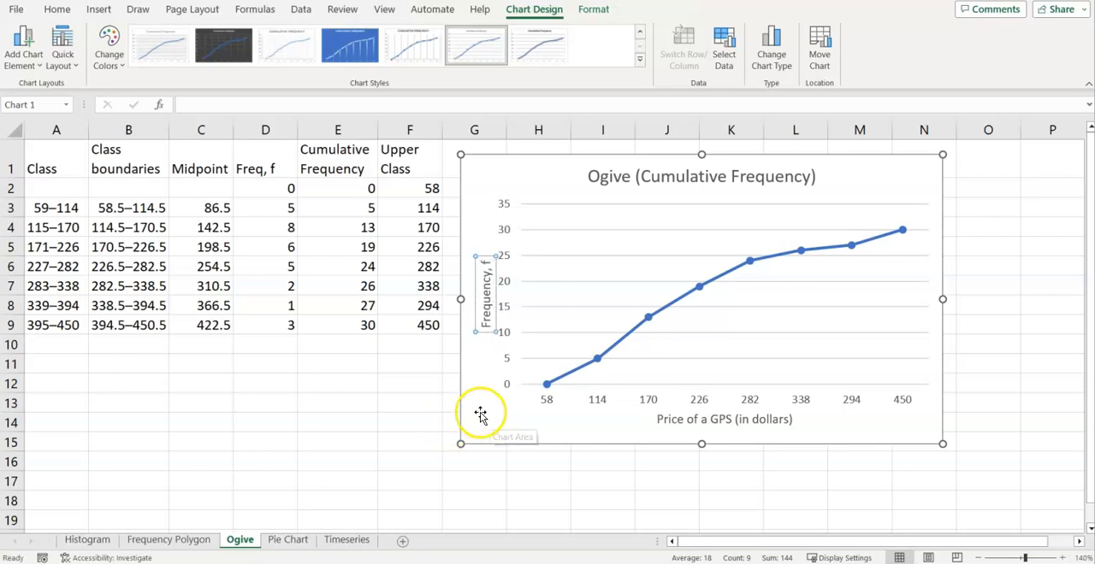
left_click(480, 414)
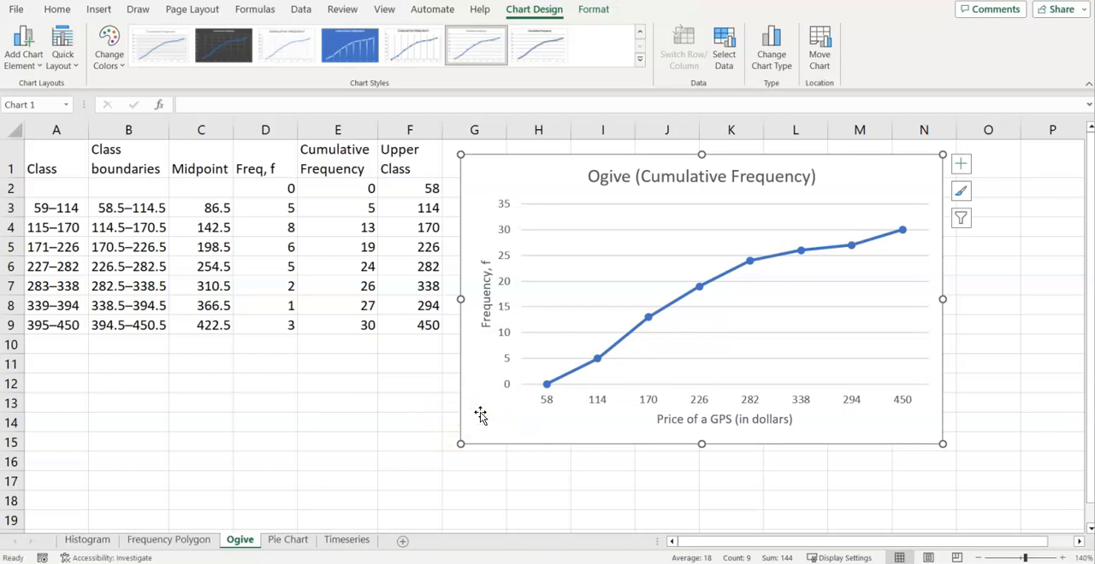